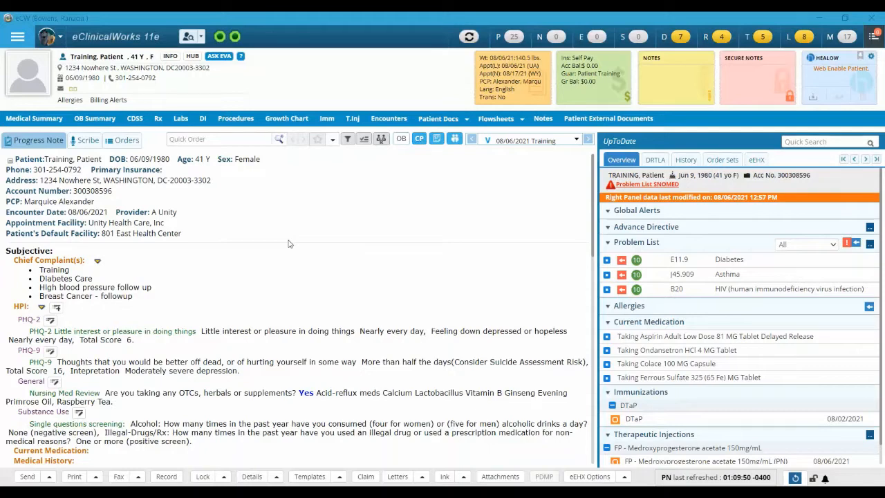
scroll(258, 265, "down", 2)
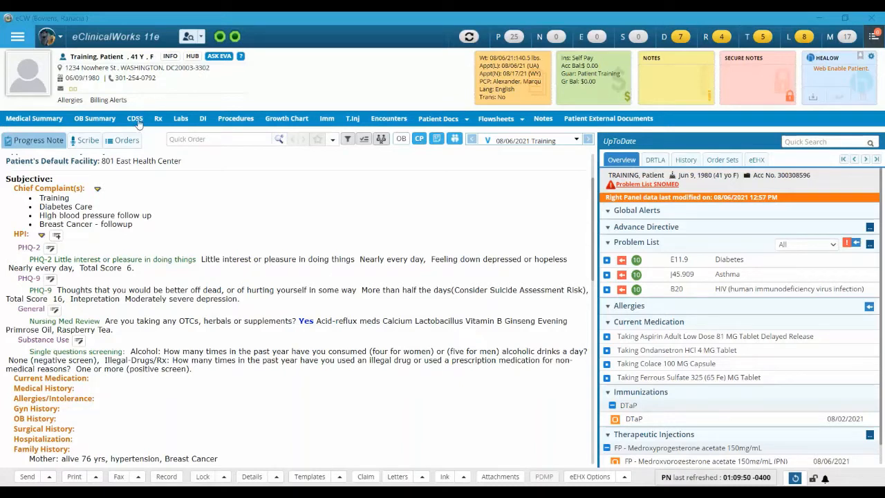
key("ctrl")
key("ctrl")
key("ctrl")
key("ctrl")
key("ctrl")
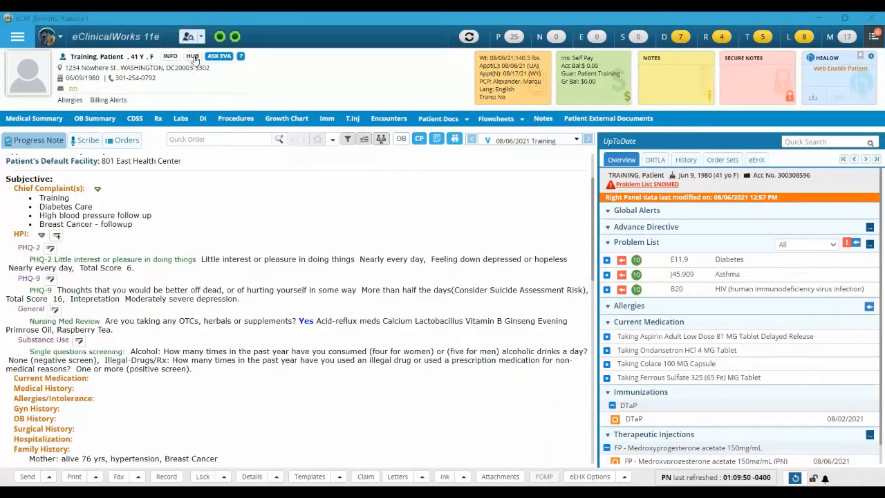
Step: Open the patient's CDSS alerts, turn off the My Alerts Only filter, and review the CDSS and practice configured alerts
left_click(134, 119)
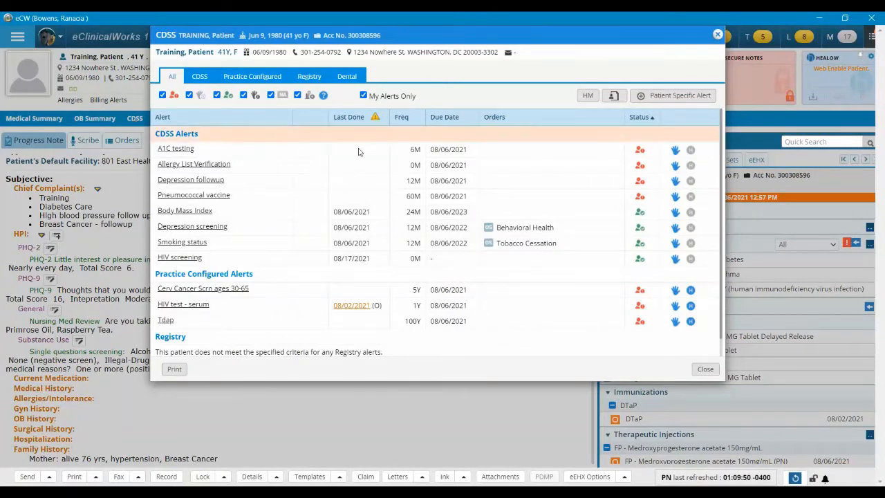
left_click(364, 95)
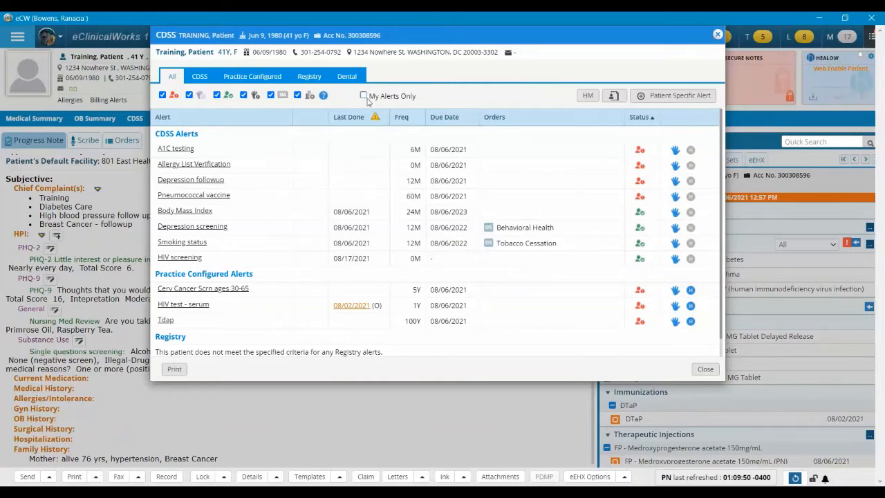
scroll(259, 193, "down", 1)
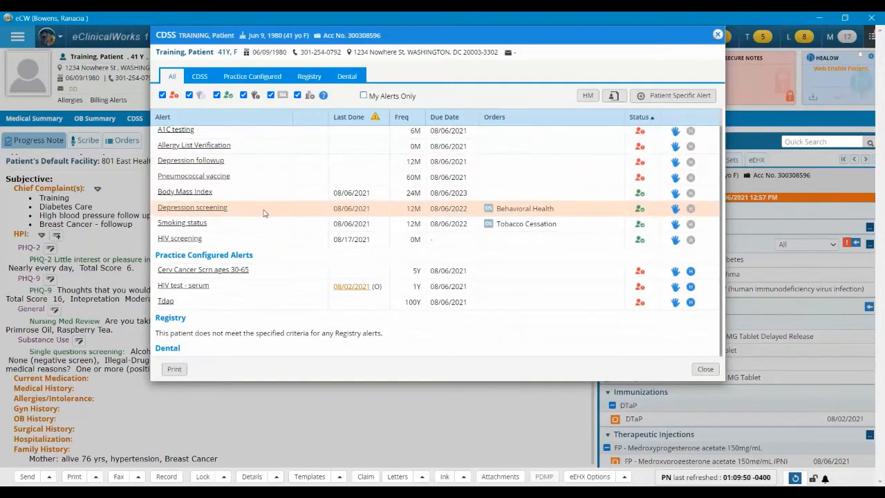
scroll(273, 314, "up", 1)
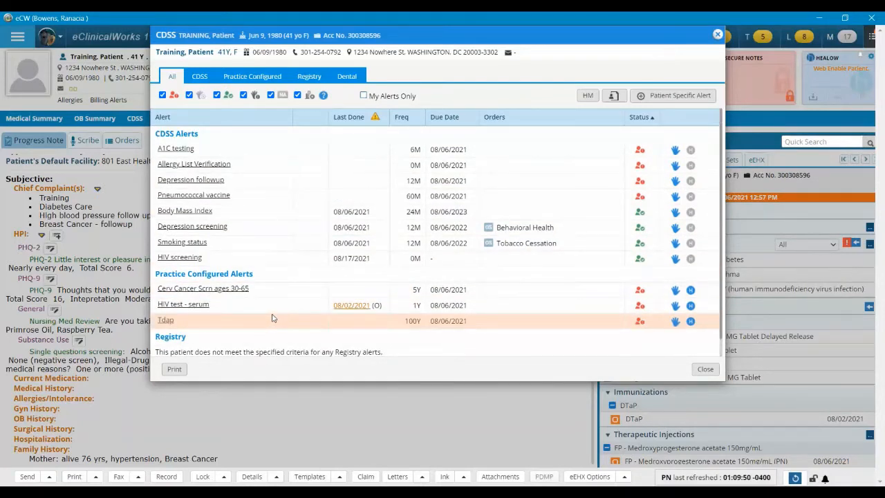
scroll(273, 318, "down", 1)
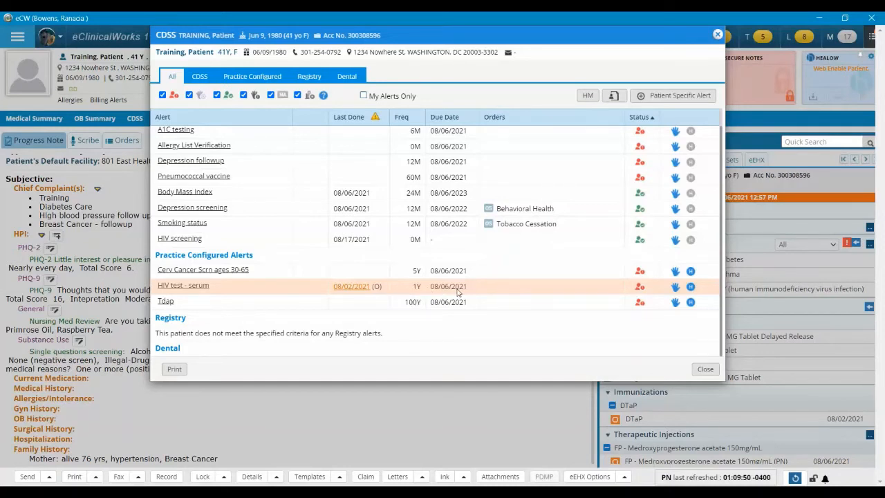
key("ctrl")
key("ctrl")
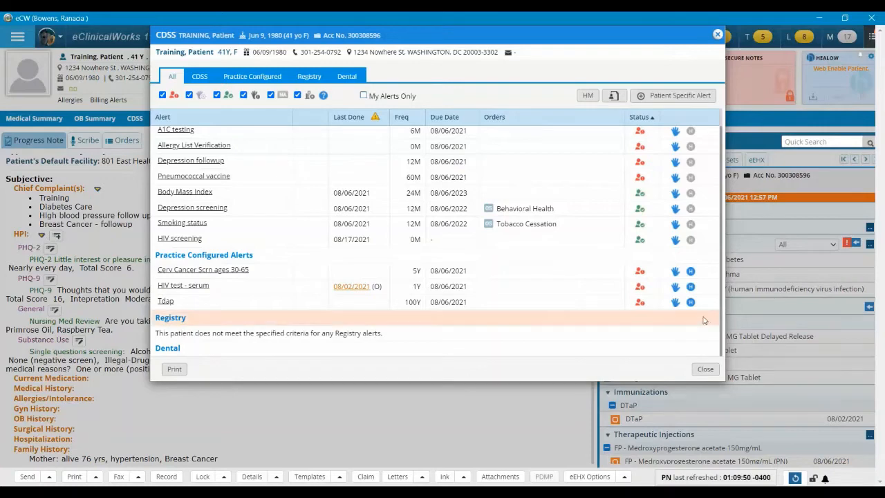
Step: Fill in the suppression of the HIV test - serum alert with Never Remind and the reason "Pt with active HIV infection"
left_click(676, 290)
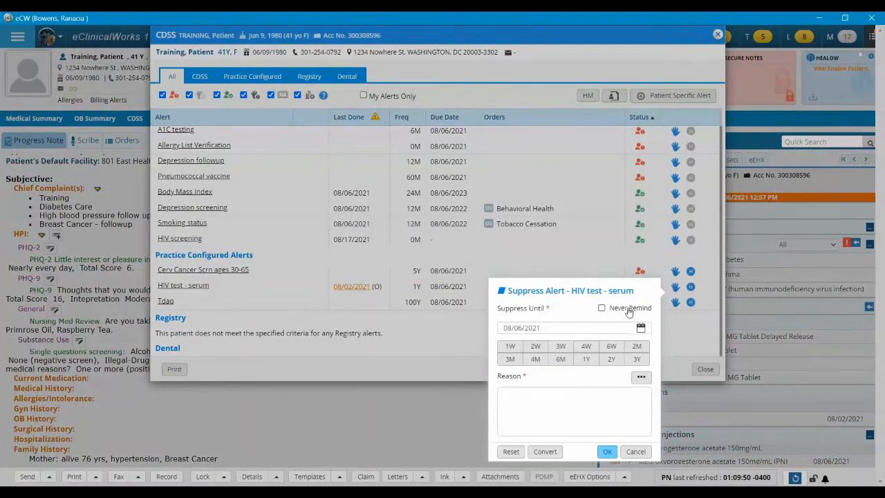
left_click(615, 312)
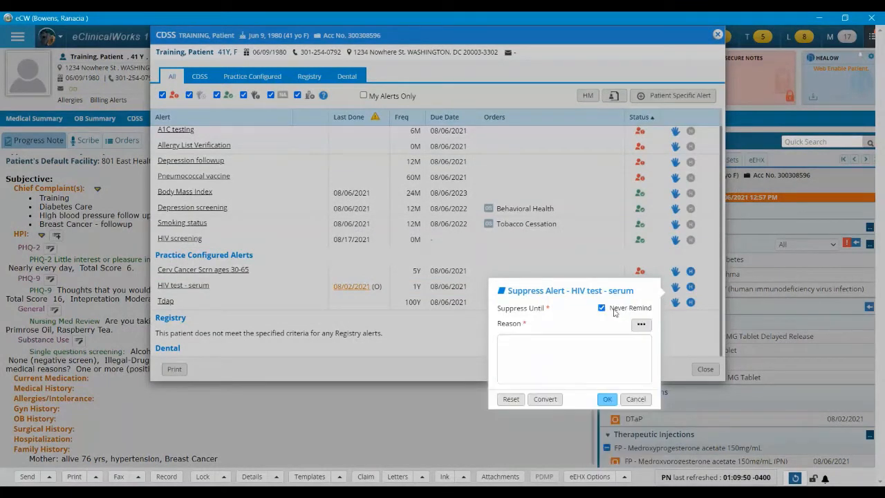
left_click(542, 362)
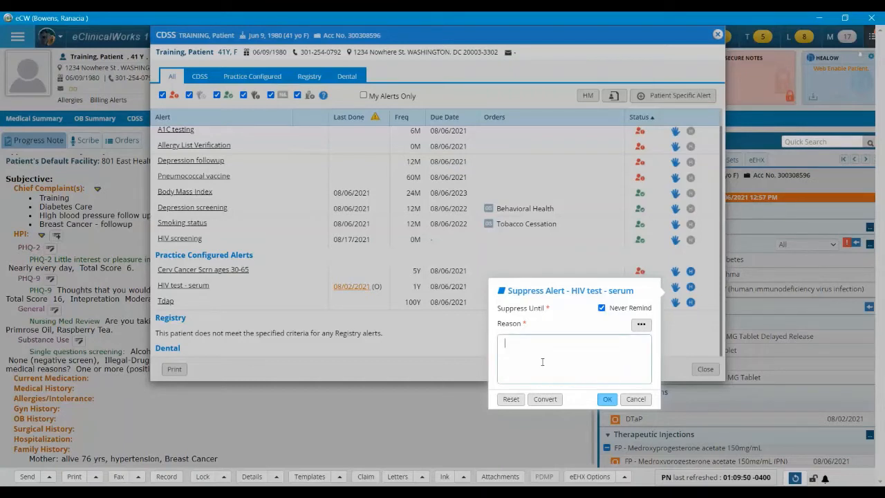
type("Pt with active HIV infection")
Step: Clear the suppression reason and the Never Remind option, and cancel suppressing the HIV test - serum alert
left_click_drag(596, 347, 508, 351)
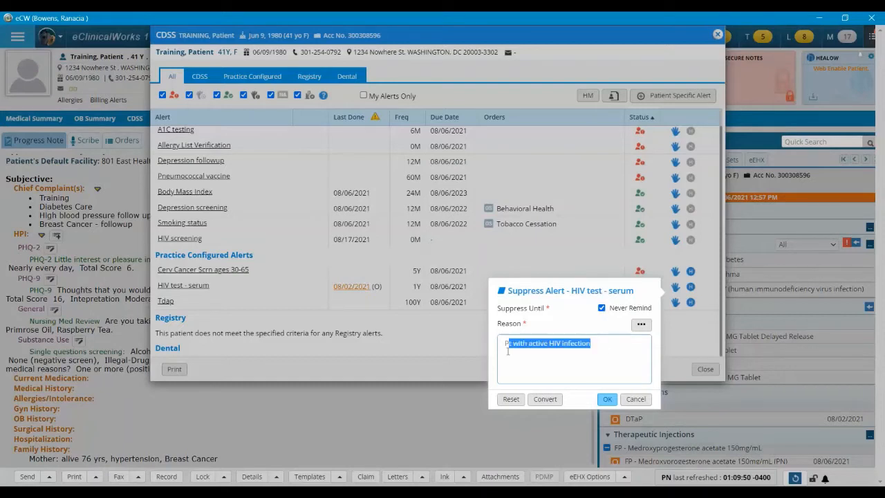
key("BackSpace")
key("BackSpace")
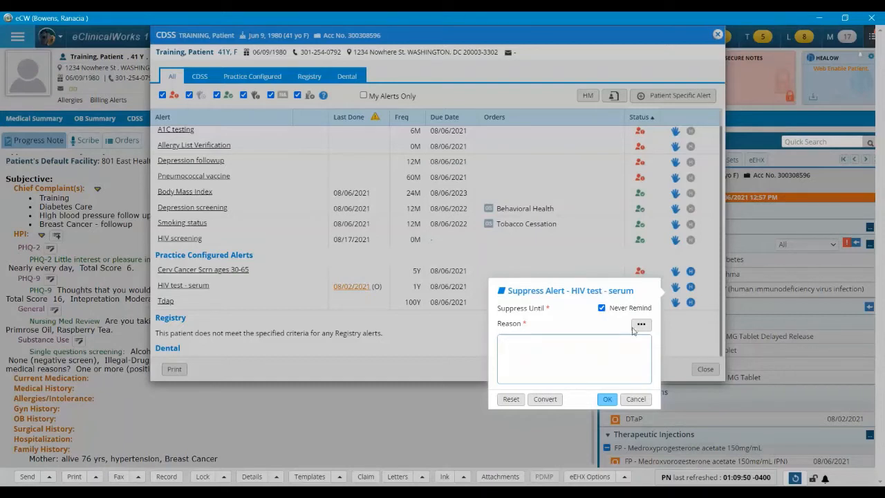
left_click(602, 308)
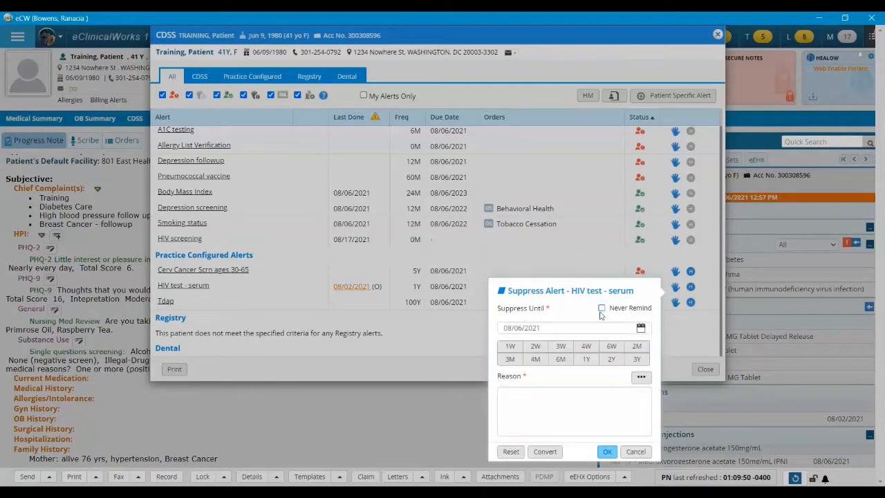
left_click(632, 454)
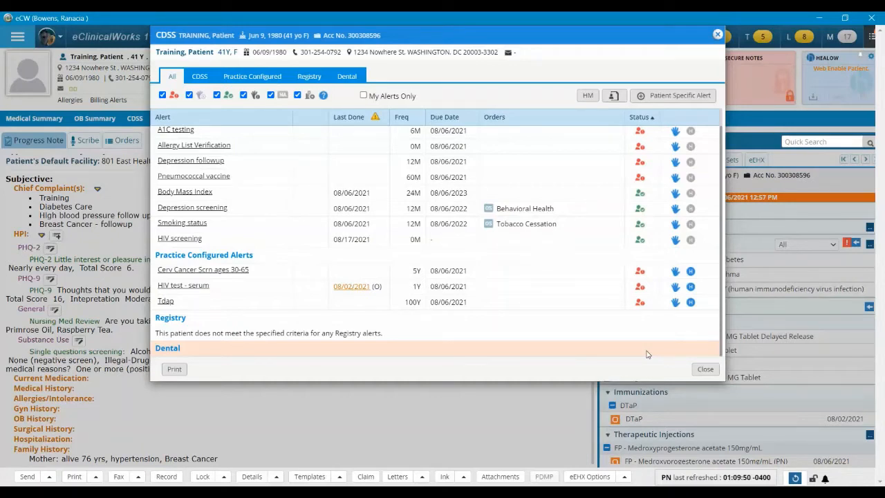
Step: Examine the last-done date and result options in the HIV test - serum history entry, and leave the alerts without saving
left_click(691, 287)
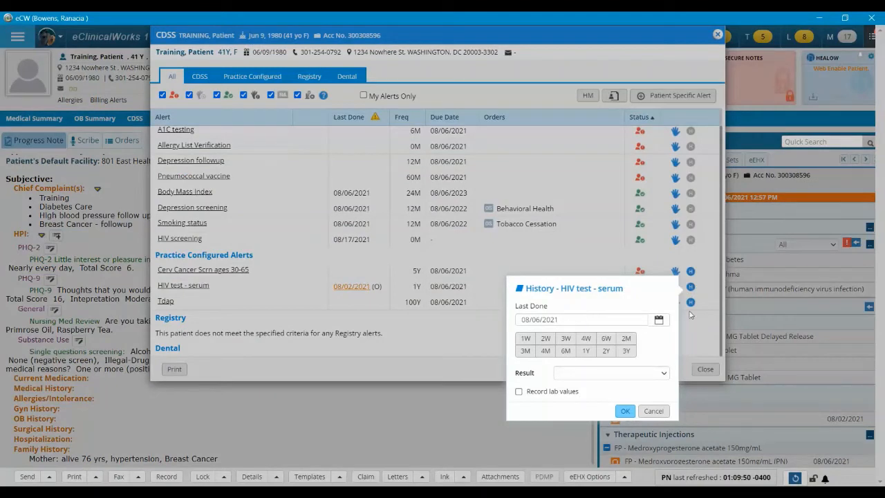
left_click(659, 322)
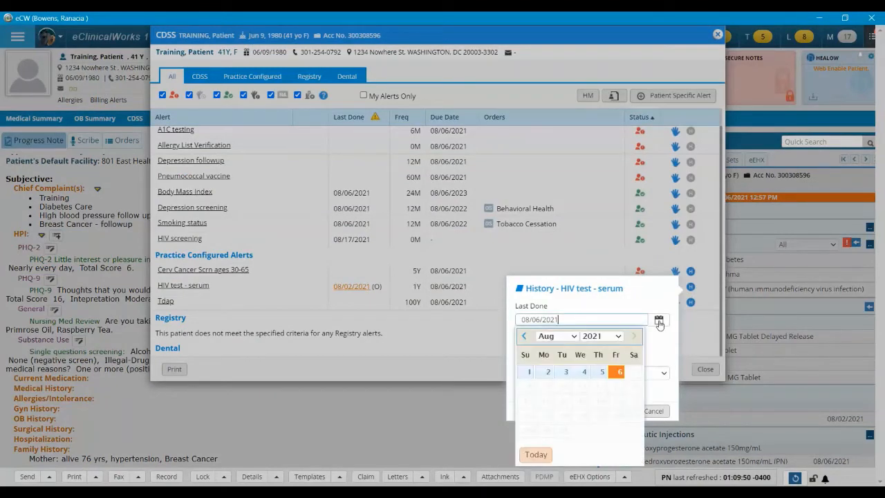
left_click(606, 309)
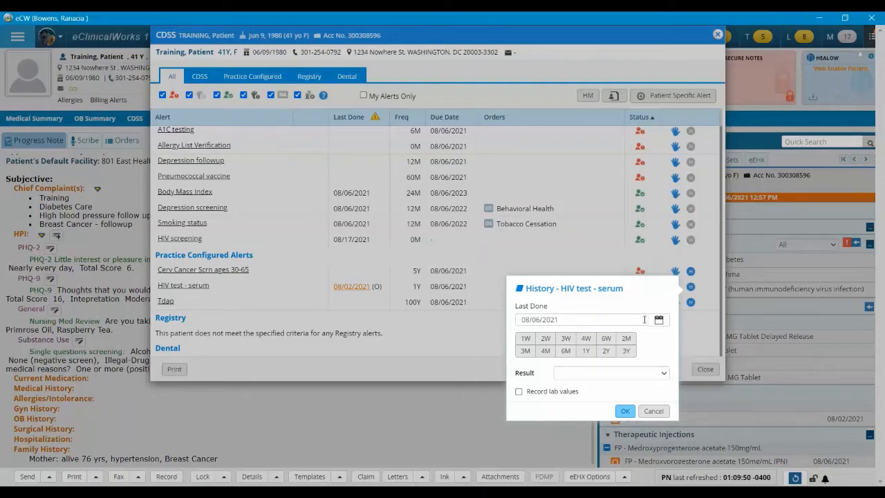
left_click(653, 373)
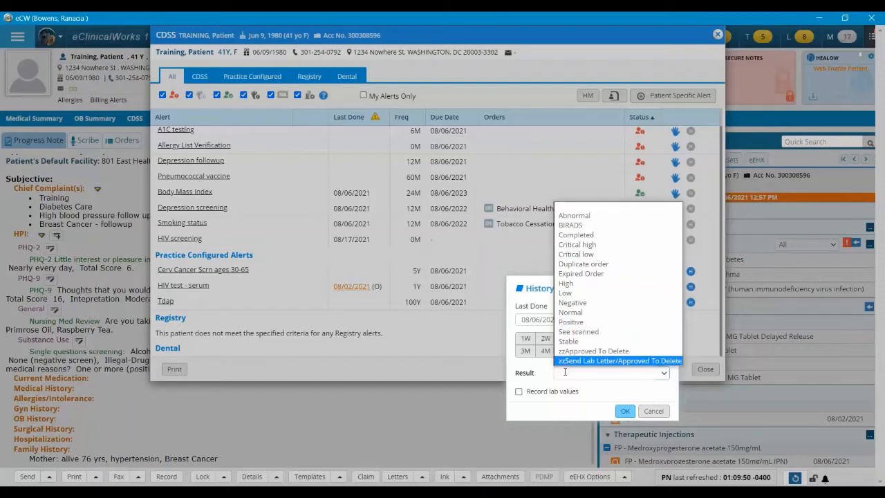
left_click(542, 386)
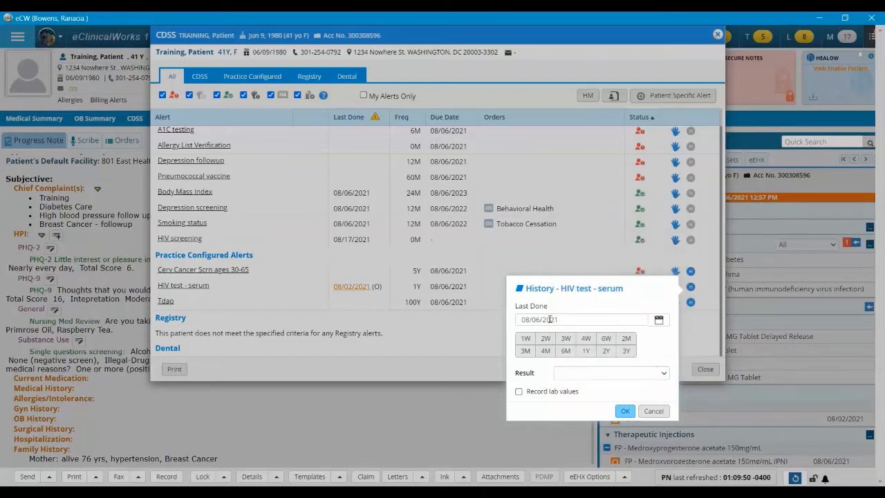
left_click(652, 411)
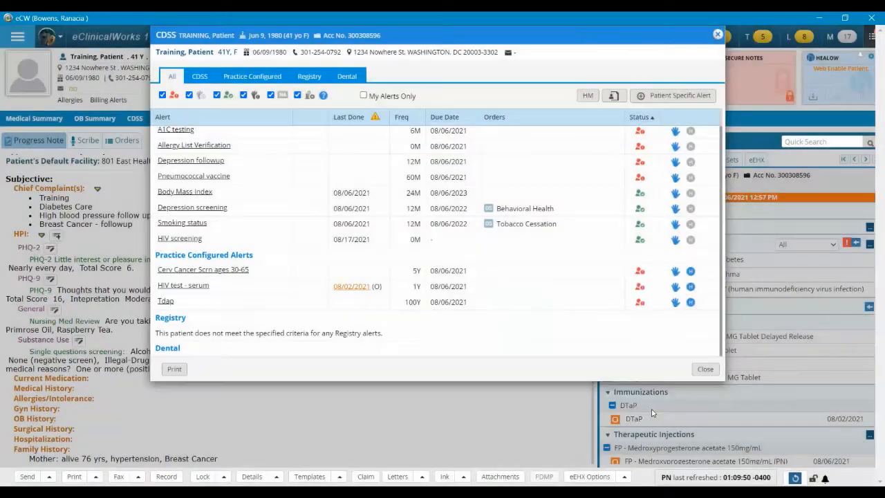
left_click(706, 370)
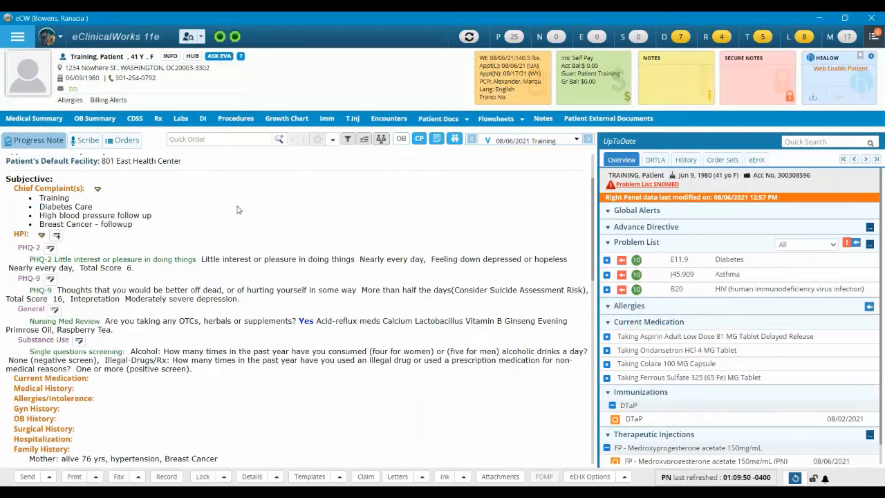
Step: Open the visit's chief complaints, search the complaint list for "decline", and clear the search
left_click(65, 188)
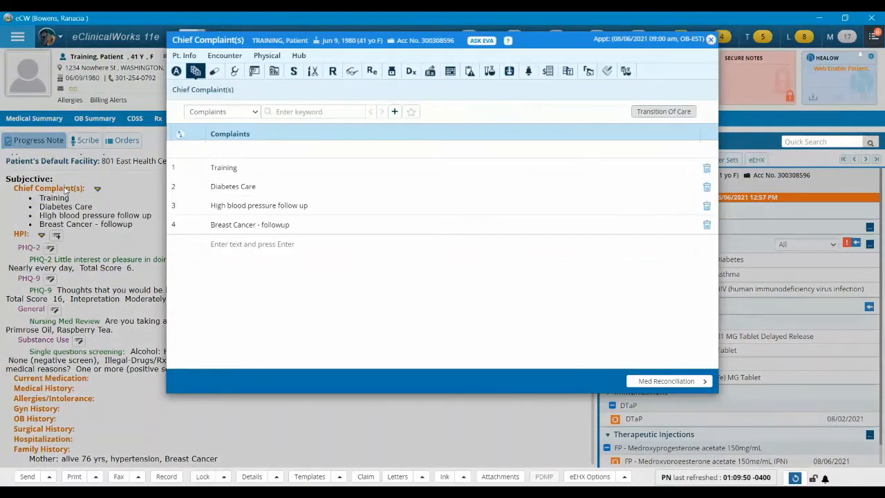
left_click(289, 113)
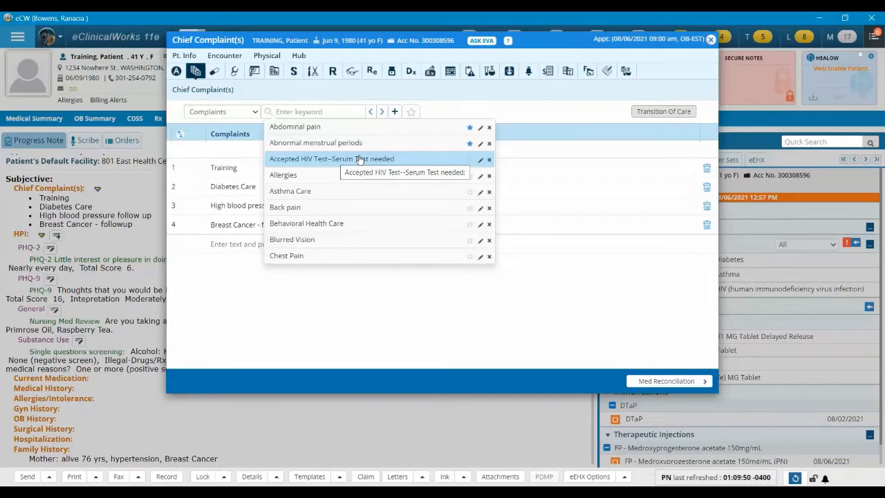
type("decline")
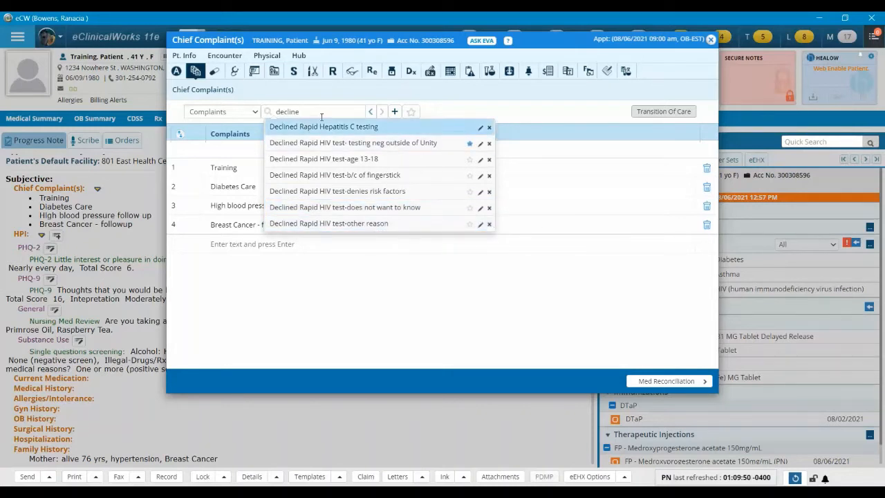
double_click(287, 111)
key("BackSpace")
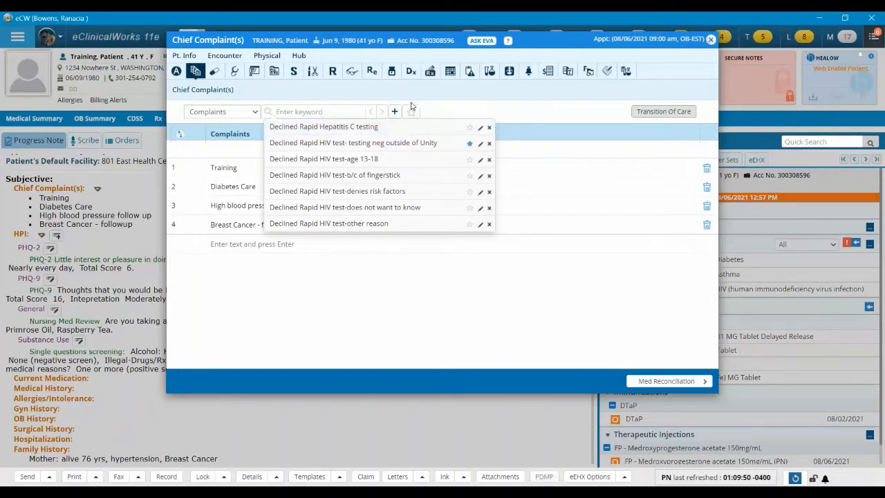
Step: Find and add "Accepted HIV Test--Serum Test needed" to the chief complaints, and return to the progress note
type("acc")
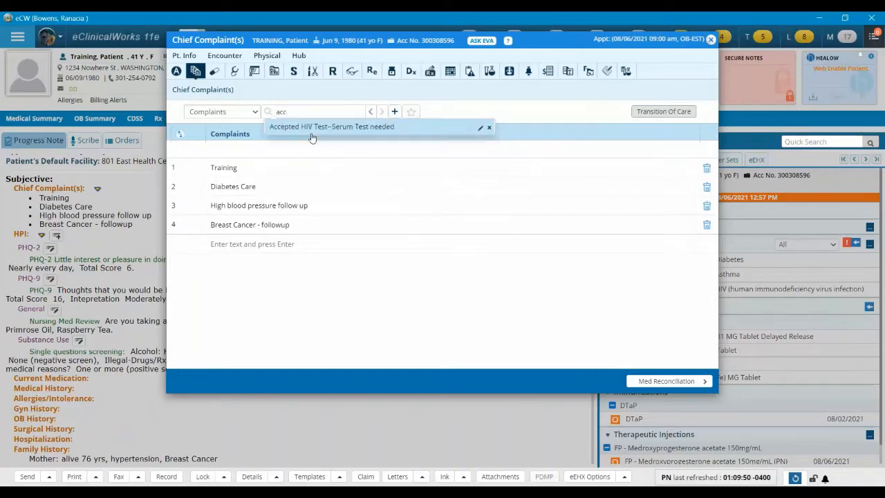
left_click(301, 131)
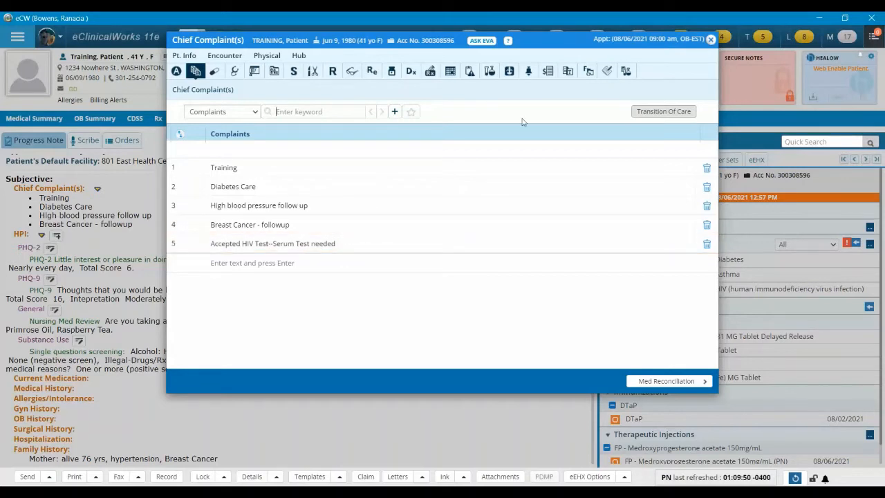
left_click(490, 72)
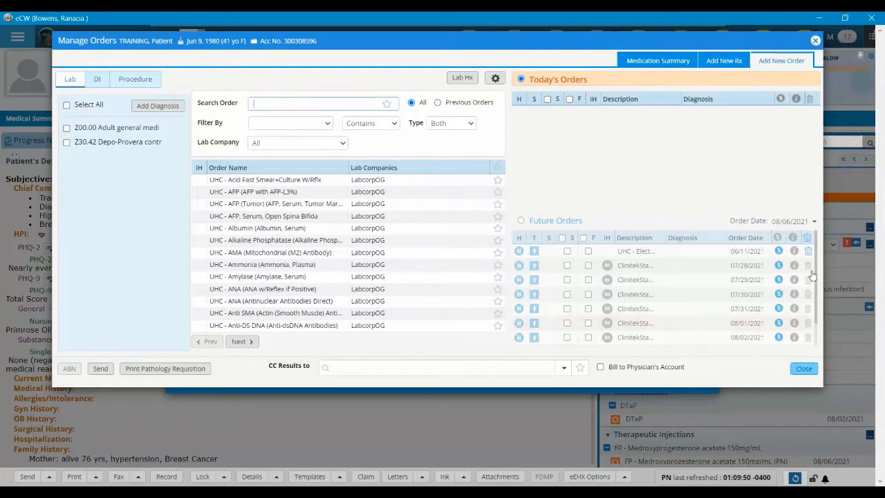
left_click(817, 42)
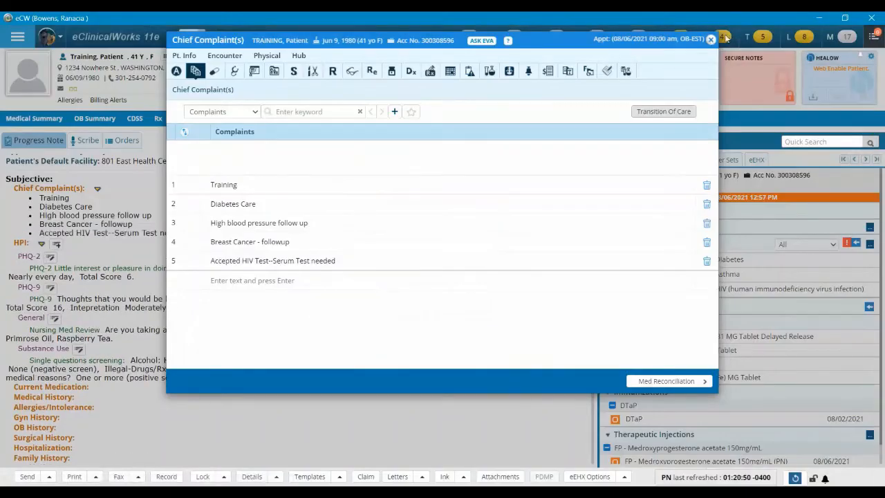
left_click(711, 39)
Step: Open the plan's lab orders, filter to in-house tests, add "HIV Rapid Test - Finger stick" to today's orders, and return to the note
scroll(284, 401, "down", 10)
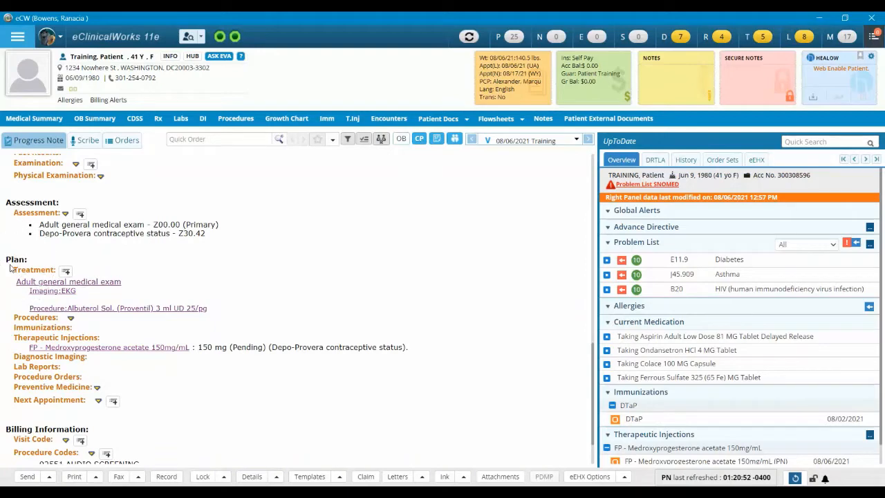
left_click(39, 366)
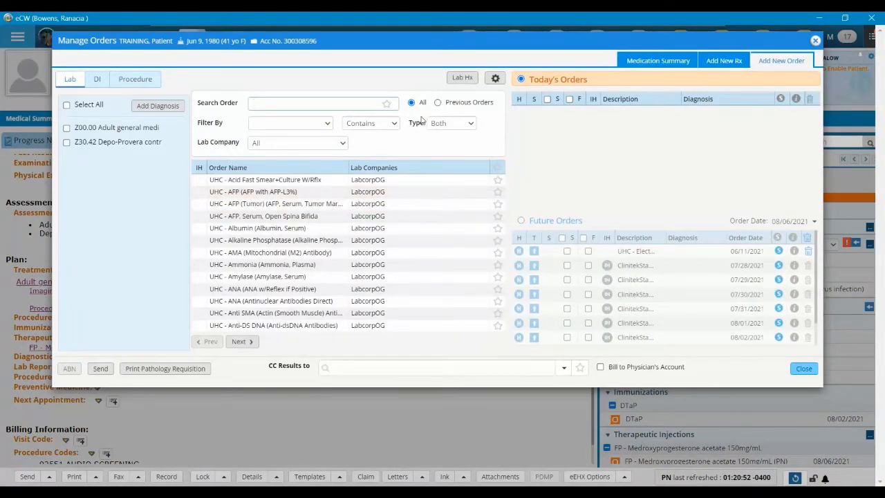
left_click(470, 125)
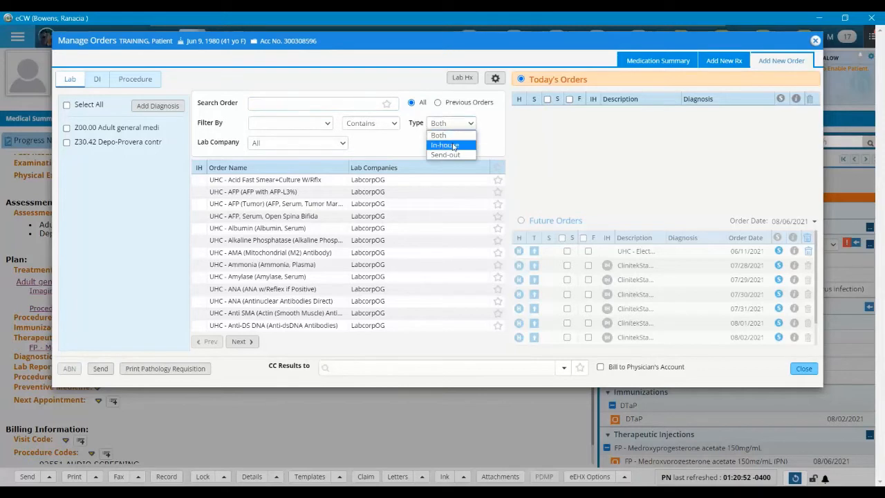
left_click(448, 144)
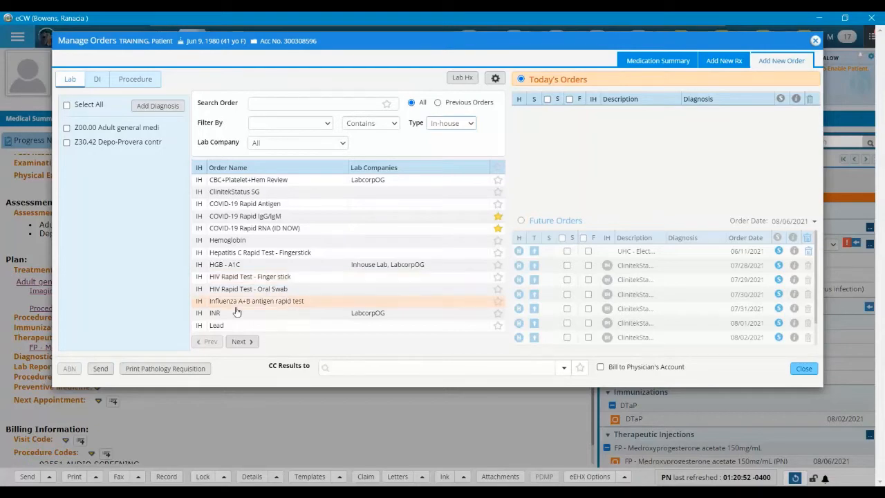
left_click(224, 280)
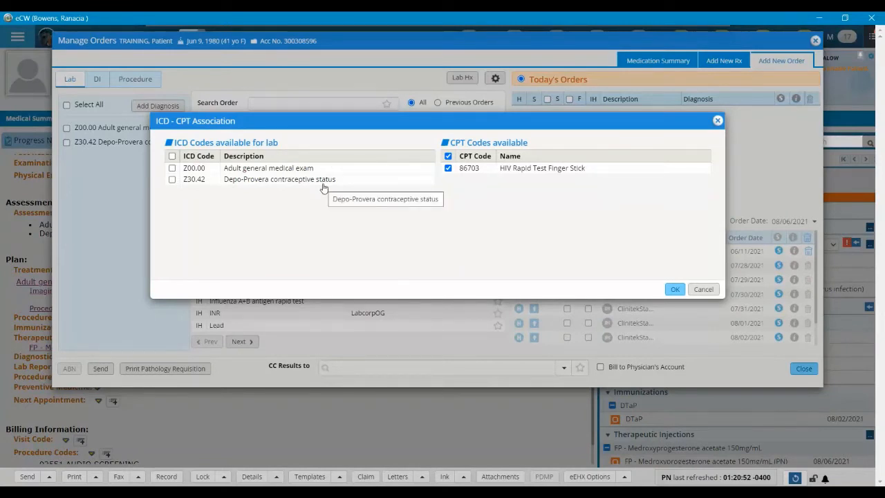
left_click(718, 122)
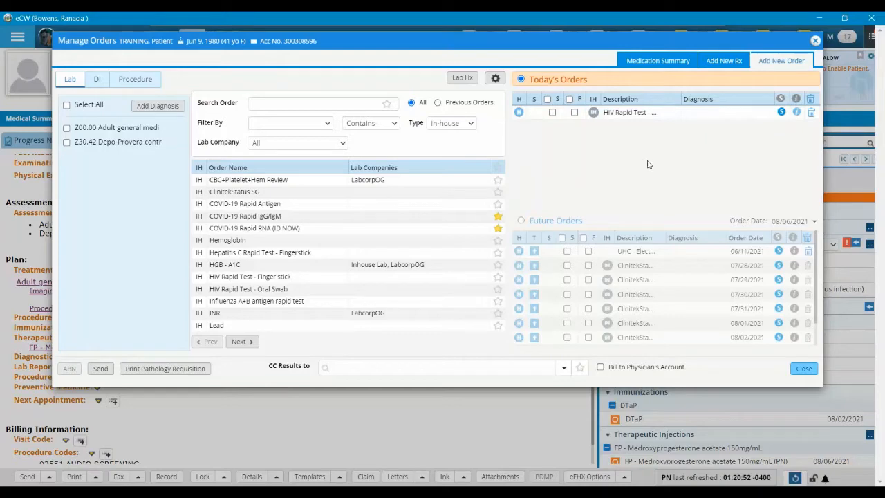
left_click(804, 369)
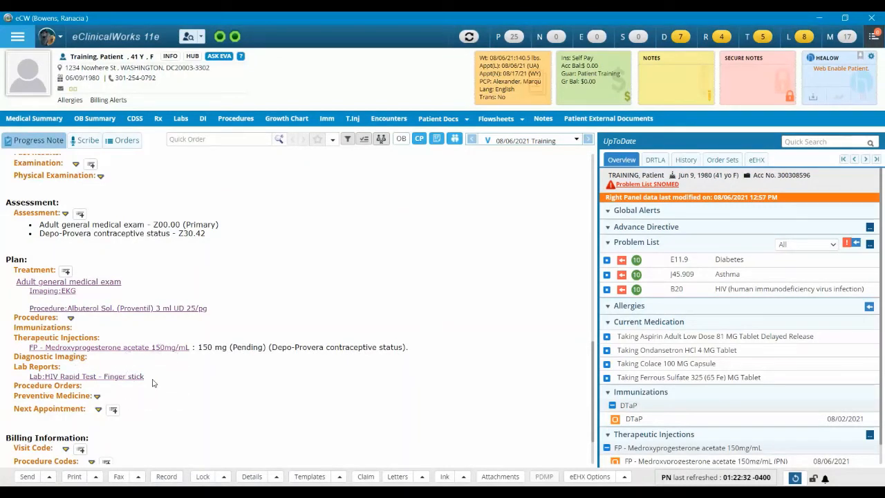
Step: Reopen the lab orders, find the in-house urine tests, add "Urine Dip" to today's orders, and return to the note
key("ctrl")
key("ctrl")
key("ctrl")
left_click(33, 369)
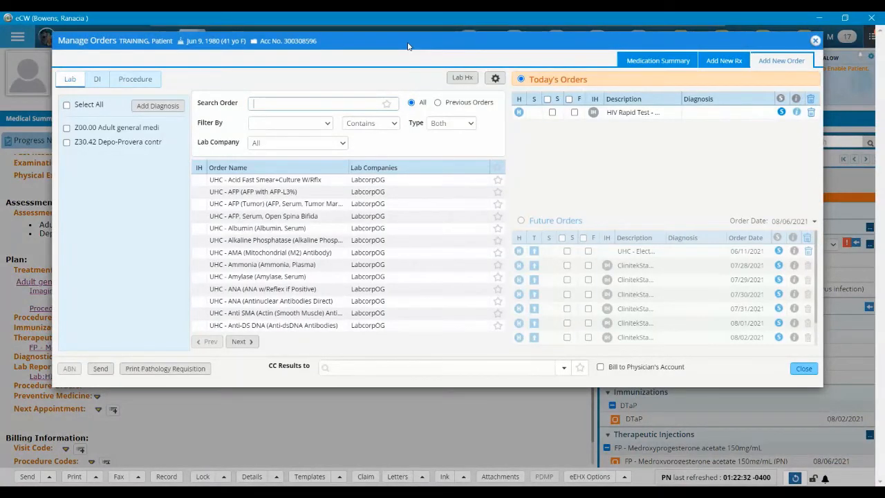
left_click(470, 126)
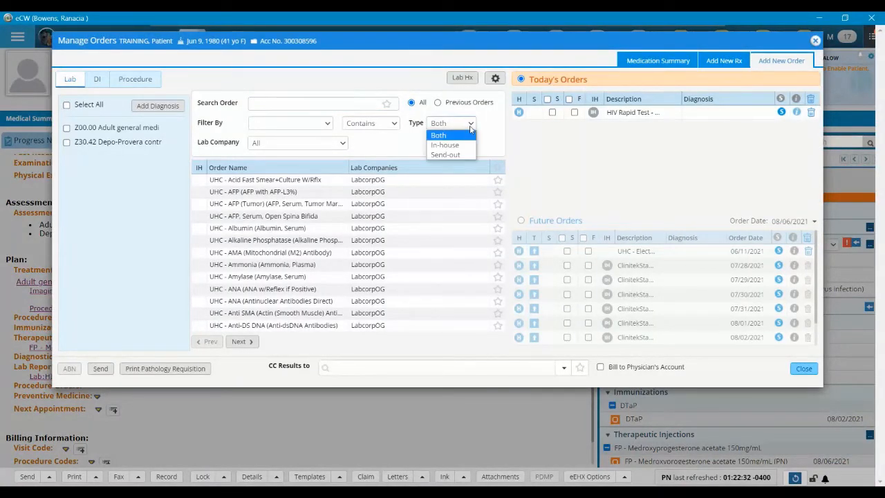
left_click(440, 145)
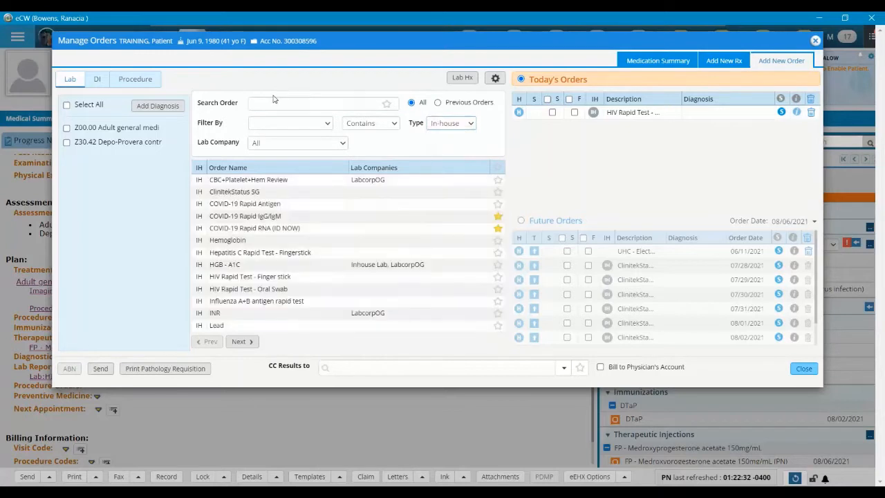
left_click(271, 99)
type("urine")
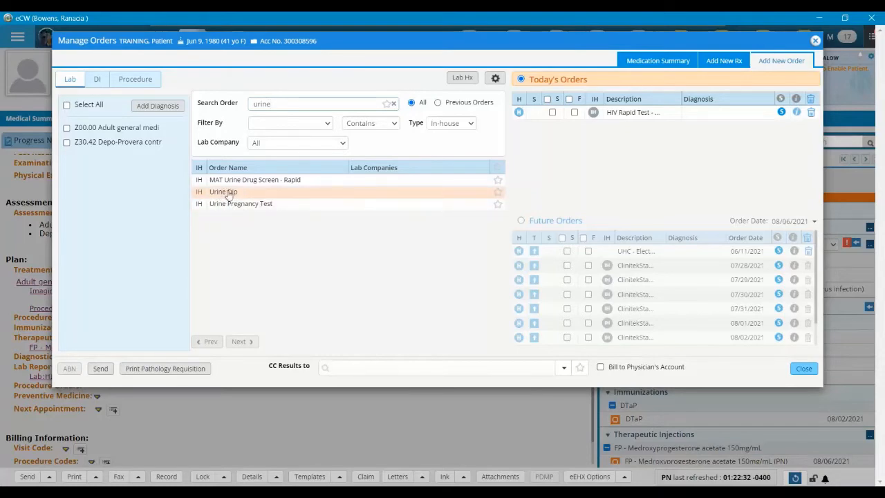
left_click(227, 192)
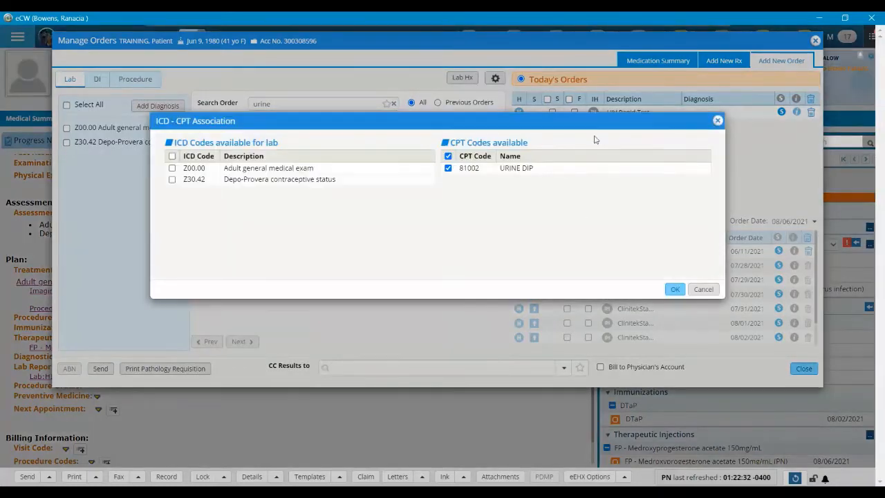
left_click(718, 121)
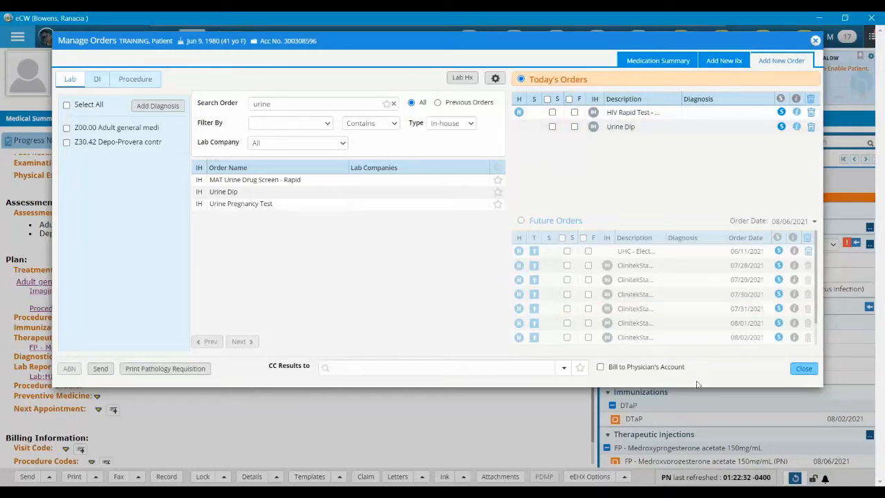
left_click(804, 369)
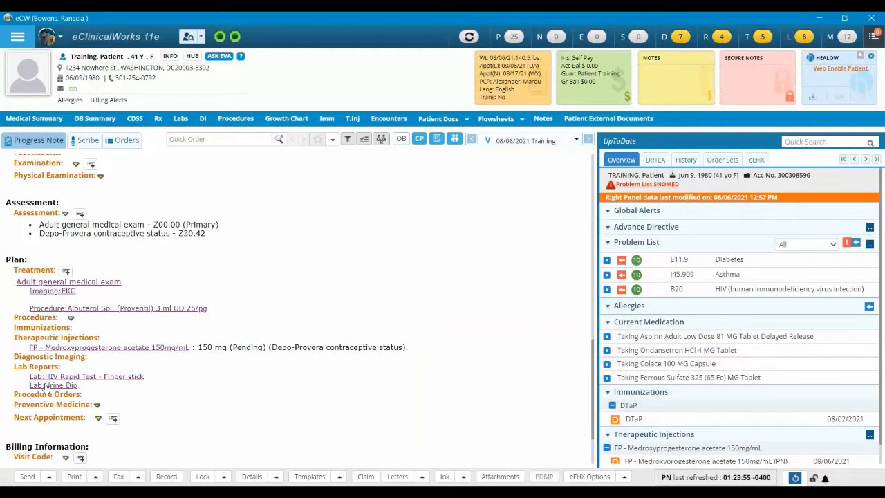
Step: Open the "HIV Rapid Test - Finger stick" lab from the note and browse the staff choices for its assignee
left_click(101, 380)
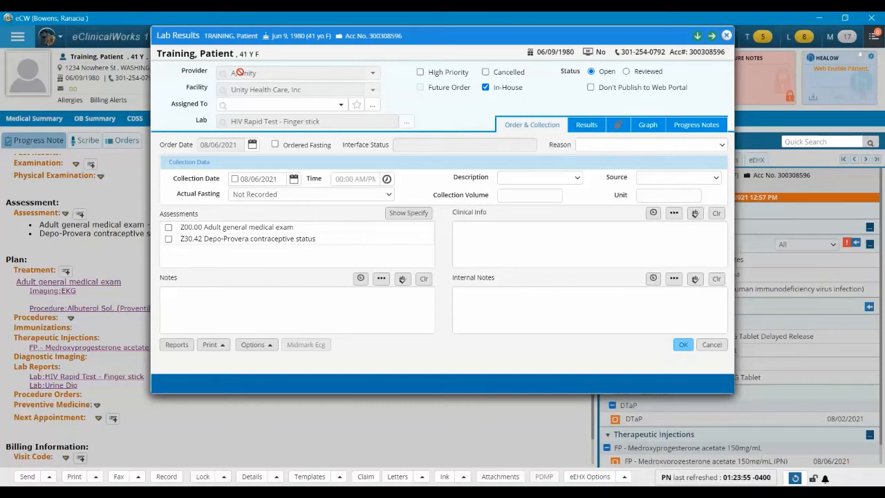
left_click(261, 103)
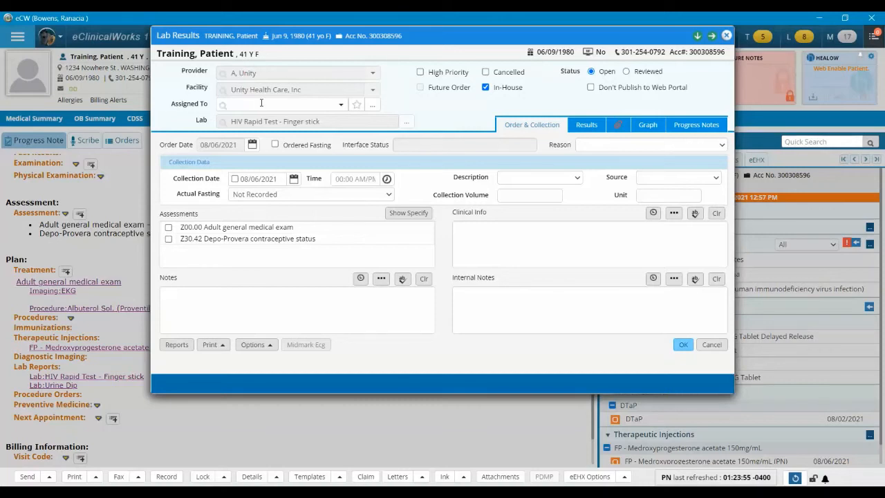
left_click(340, 105)
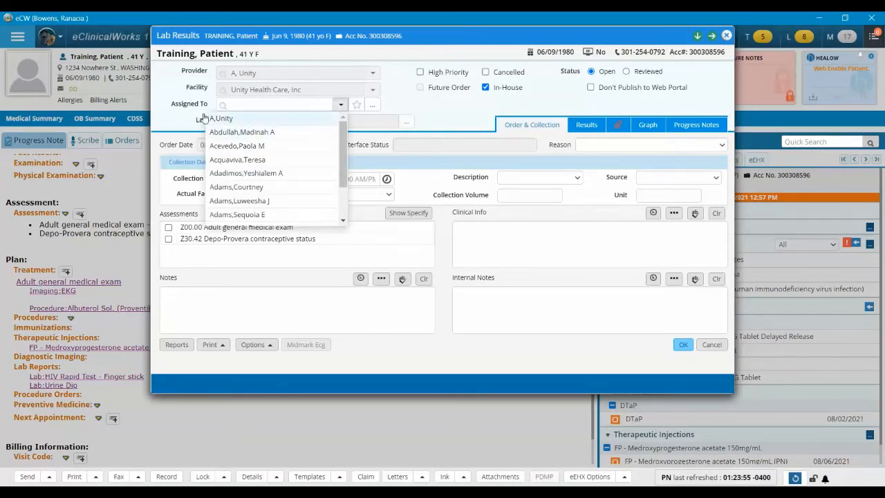
left_click(238, 106)
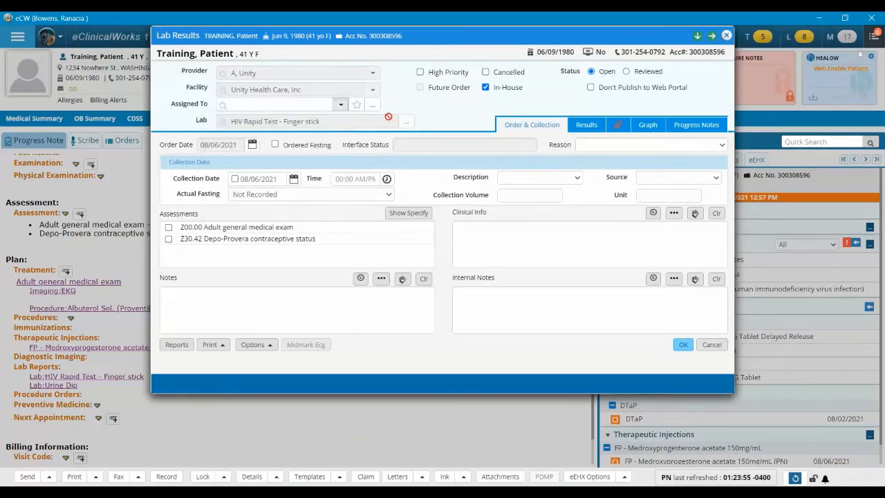
type(",unity")
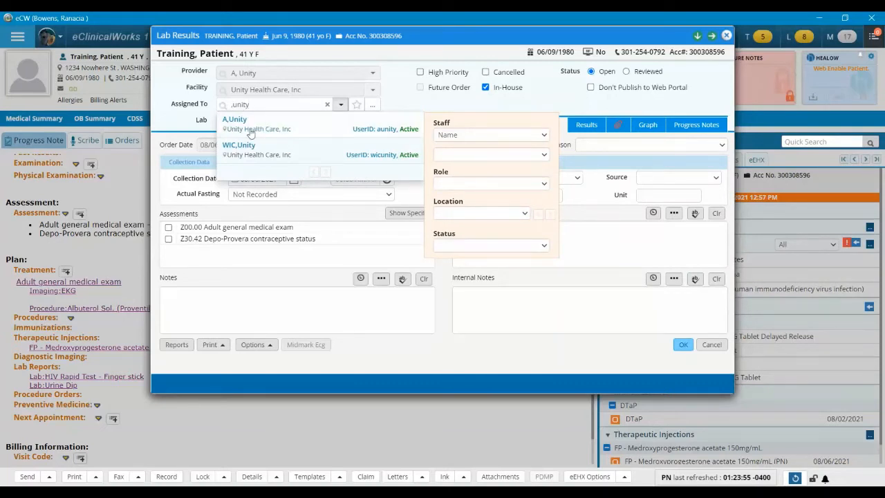
left_click(409, 97)
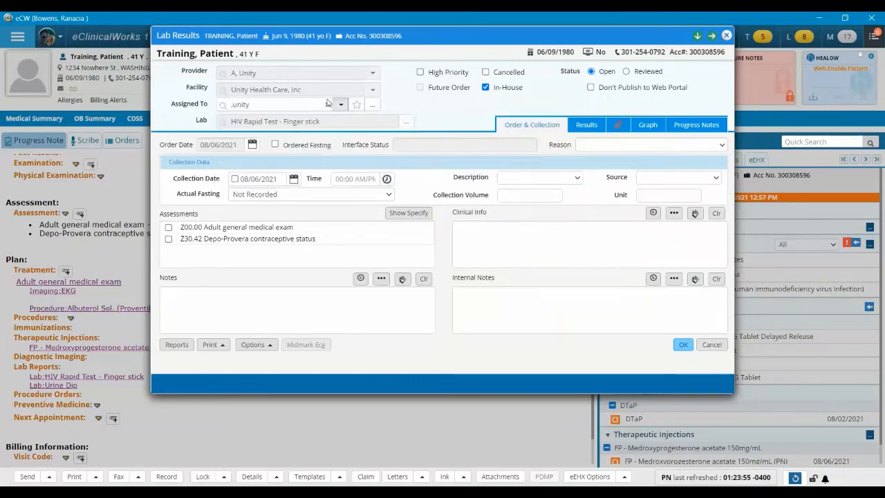
left_click_drag(252, 105, 208, 106)
key("BackSpace")
Step: Assign the rapid HIV test to the generic Unity provider account through the staff lookup
left_click(373, 111)
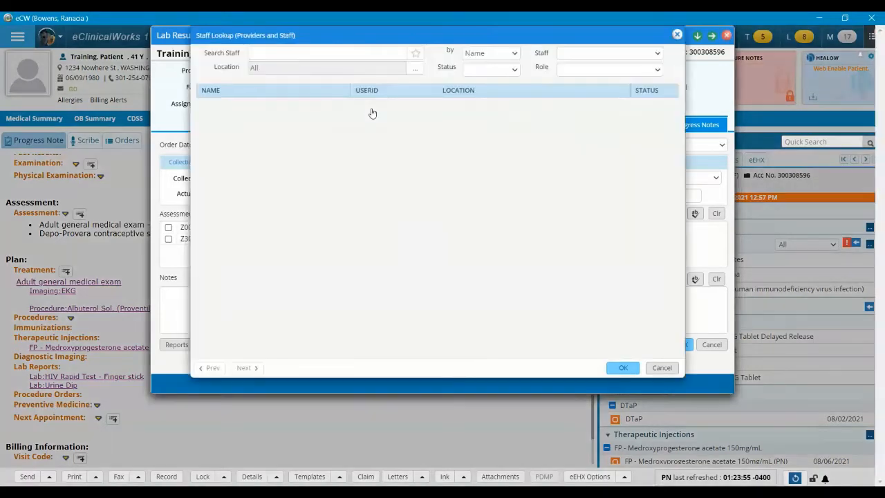
left_click(678, 34)
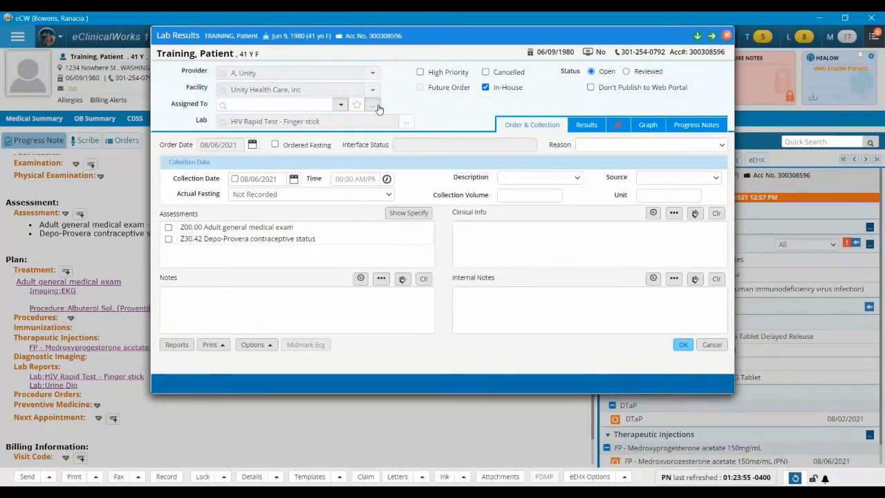
left_click(374, 106)
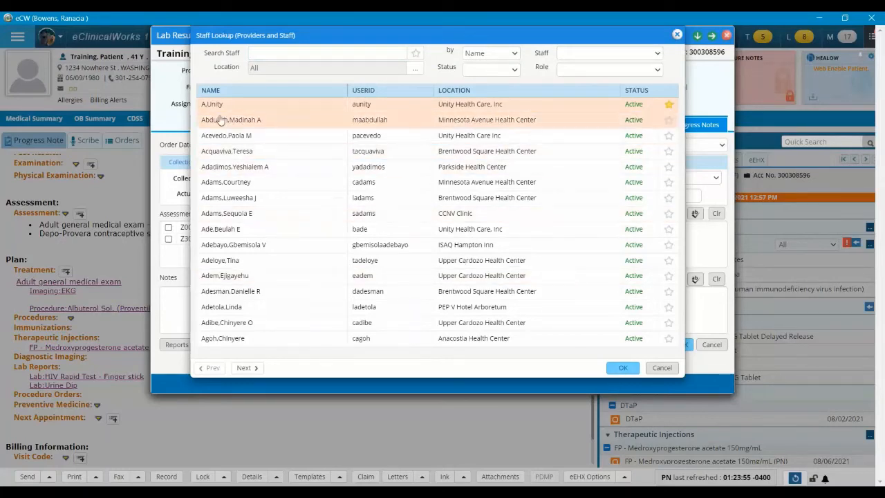
left_click(621, 368)
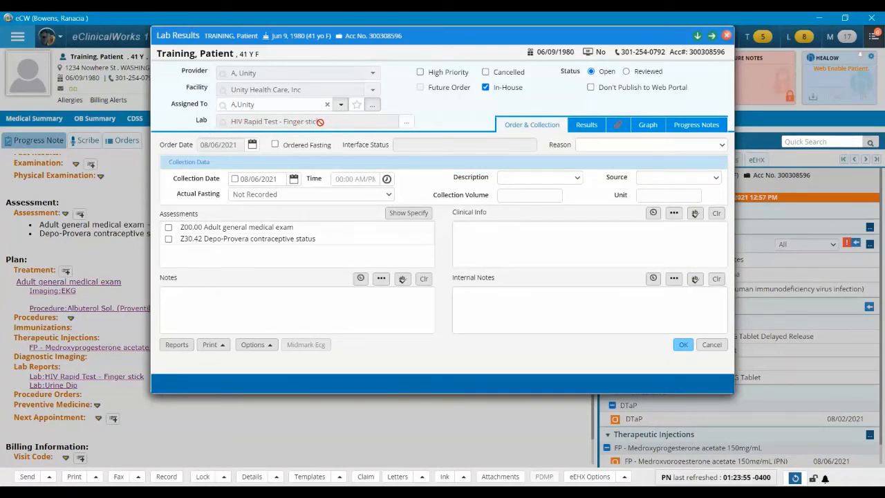
Step: Record the specimen's collection date as 08/06/2021 with the current time, and set the source to Blood
left_click(236, 179)
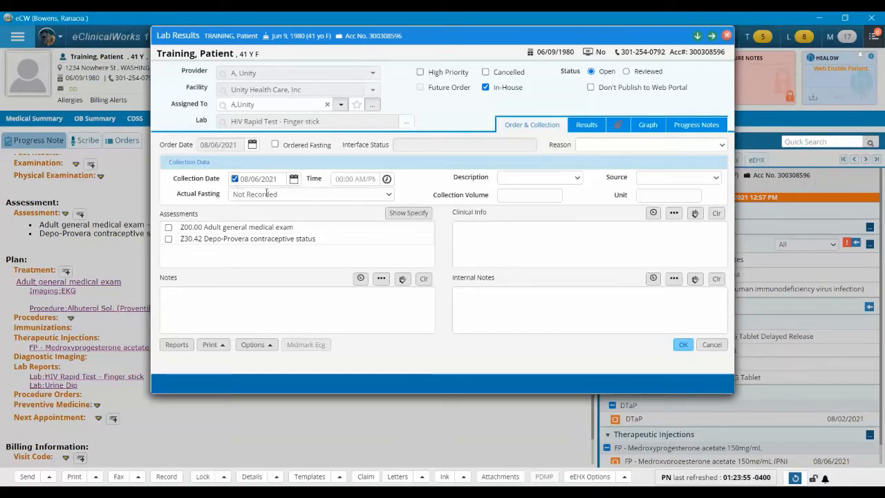
left_click(387, 179)
mouse_move(380, 237)
left_mouse_down()
mouse_move(427, 250)
mouse_move(379, 246)
left_mouse_up()
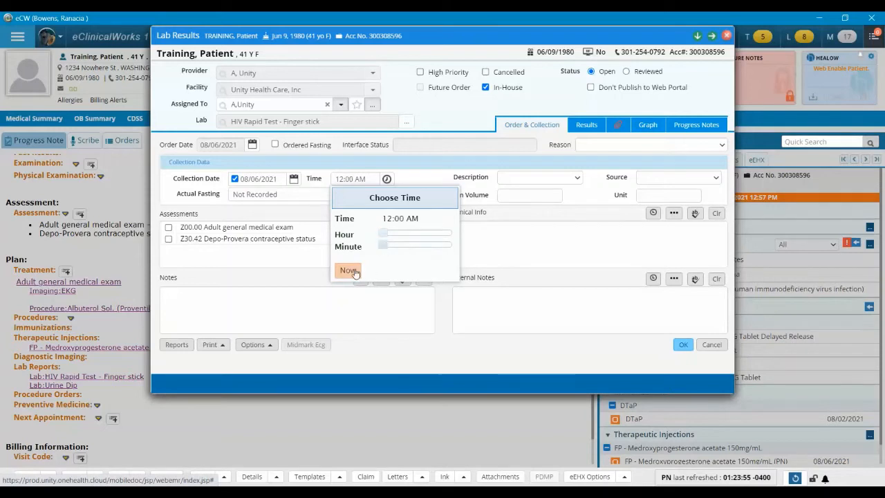
left_click(349, 271)
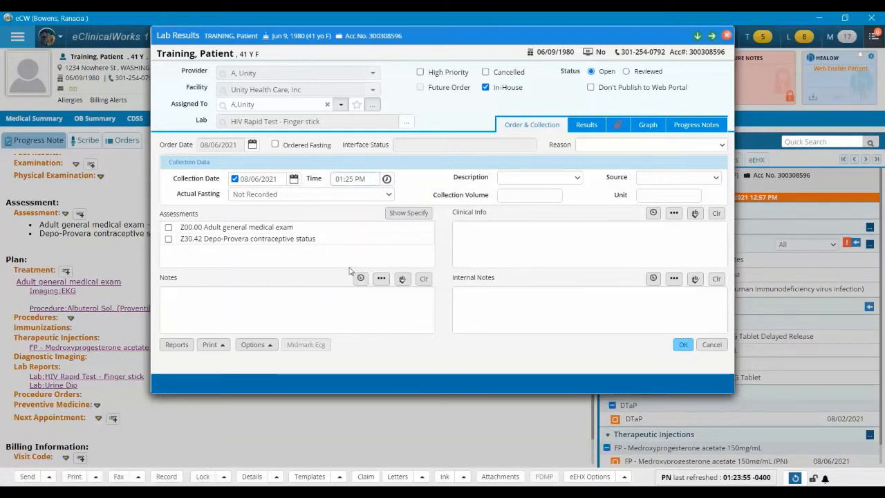
left_click(716, 178)
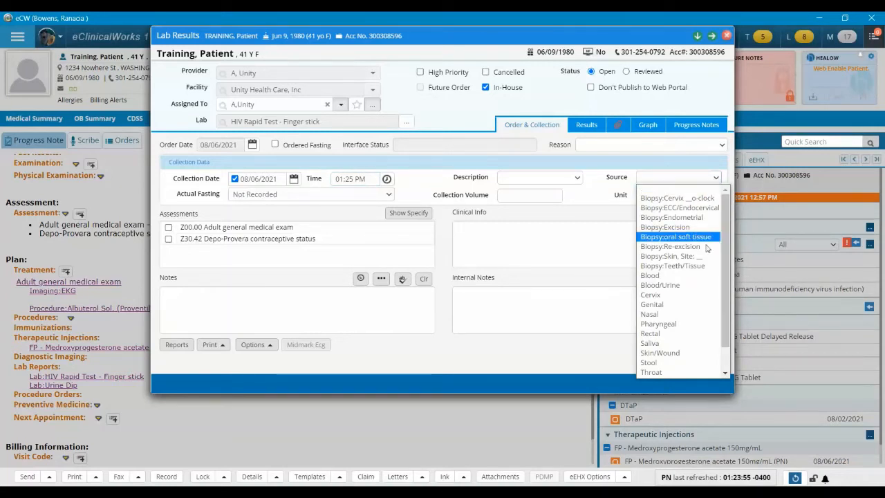
left_click(651, 276)
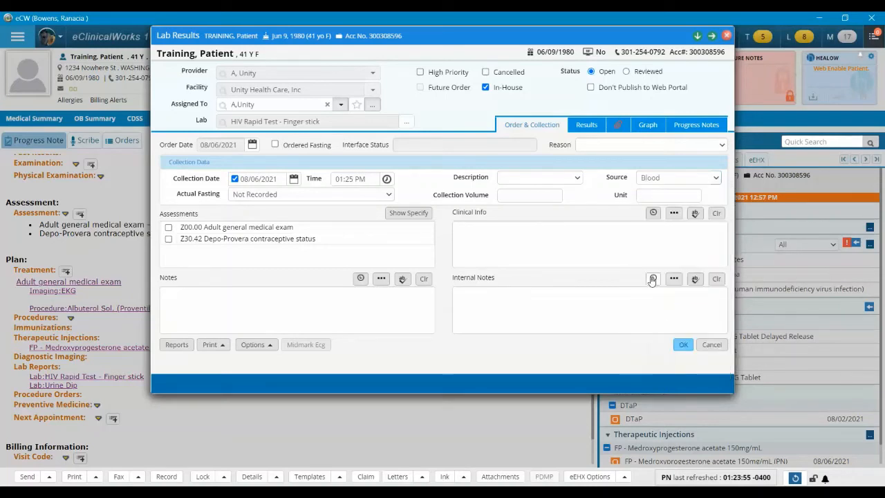
Step: Mark the rapid HIV test as received with a Negative result, and enter "neg" as the 08/06/2021 HIV - Fingerstick value
left_click(585, 129)
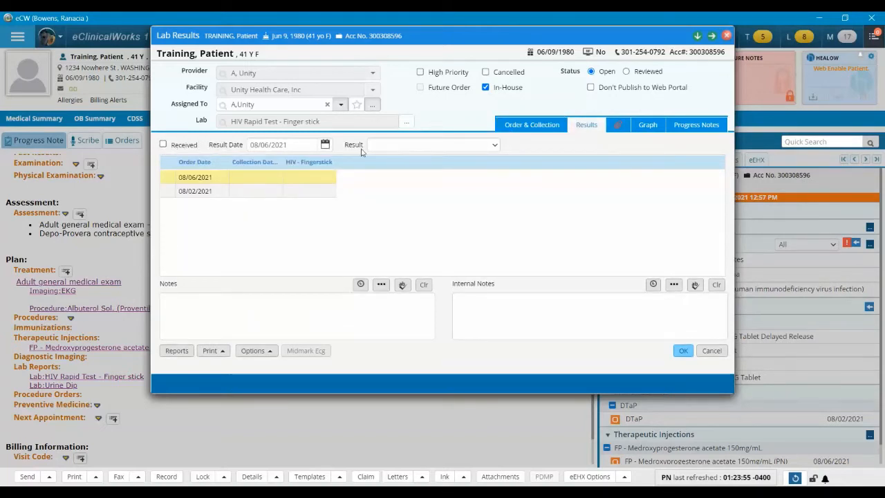
left_click(163, 146)
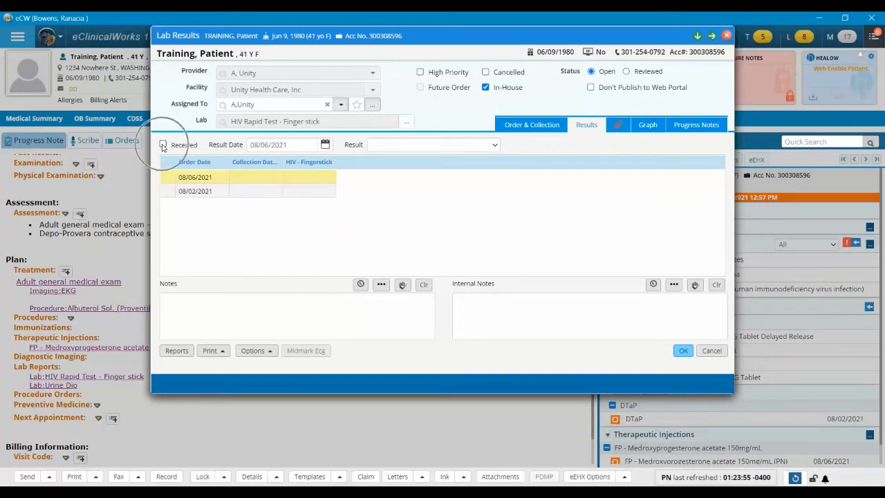
left_click(496, 145)
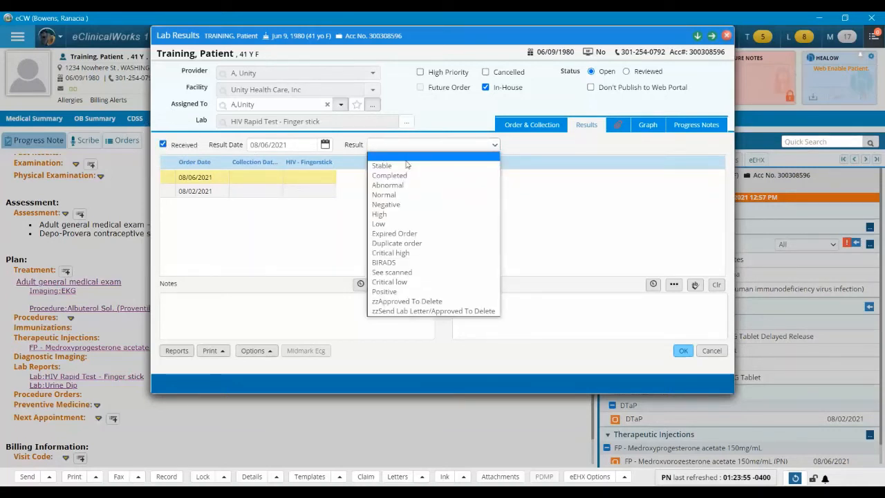
left_click(394, 206)
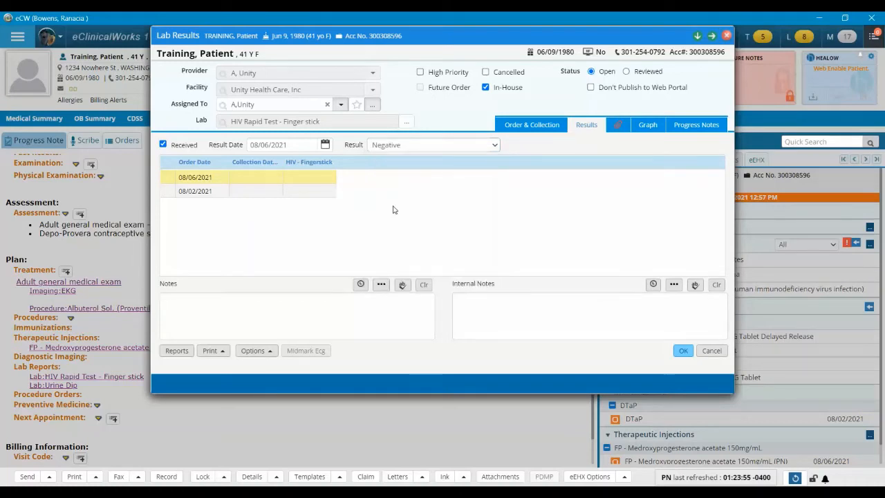
left_click(303, 179)
type("neg")
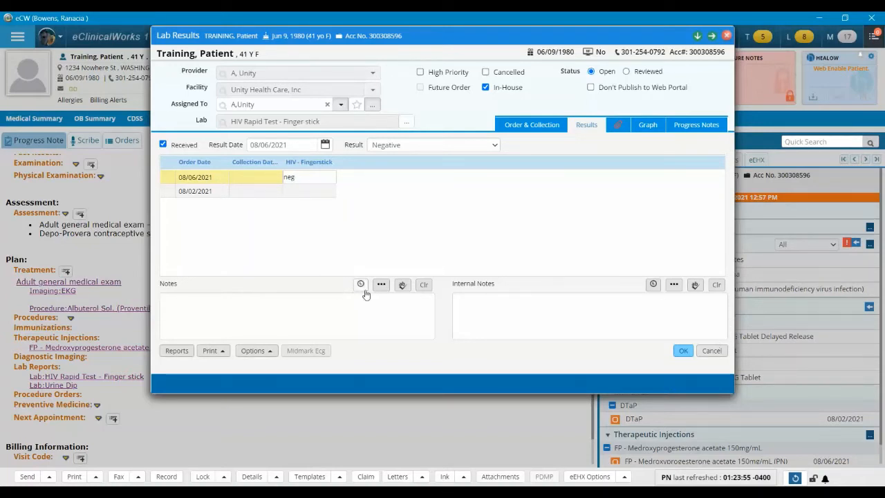
Step: Add a time-stamped result note reading "Lot# 123456 exp: 12/31/2021" and save the rapid HIV lab
left_click(186, 297)
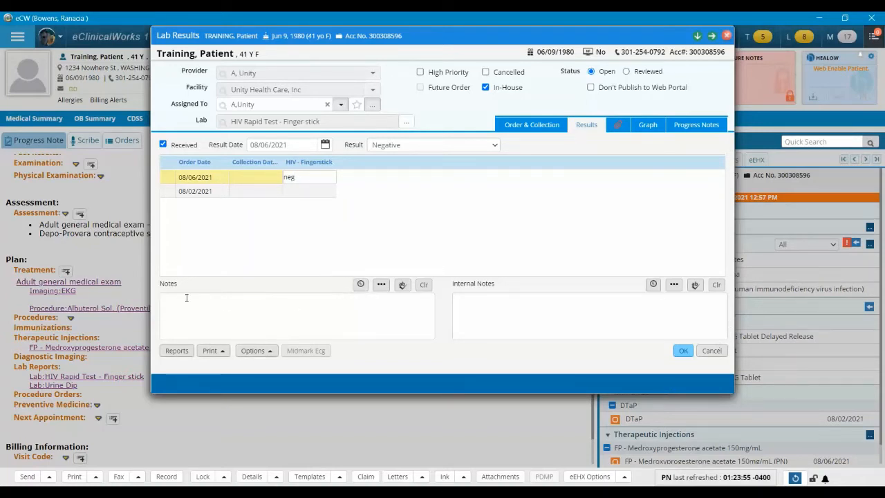
left_click(361, 285)
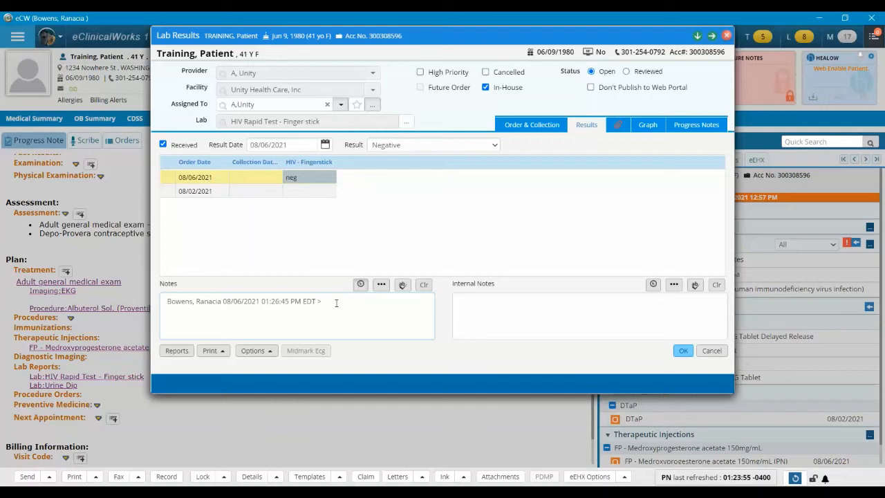
type("Lot# 123456 exp: 12/31/2021")
left_click(684, 352)
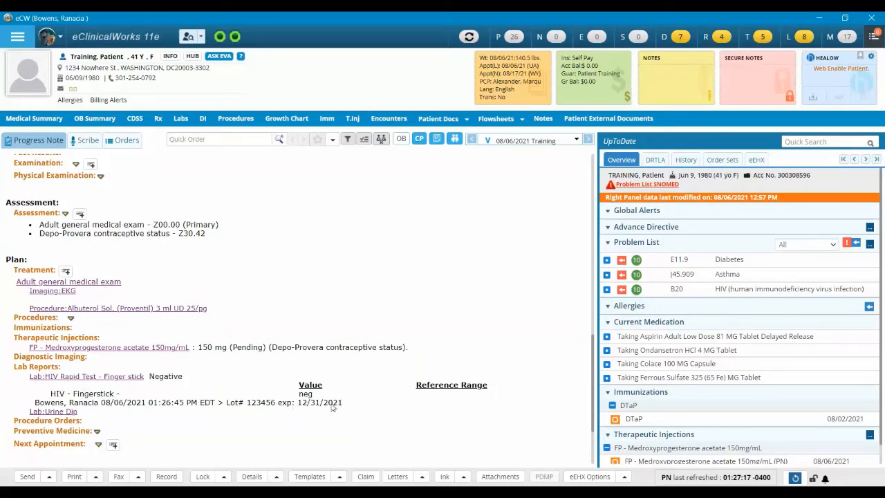
Step: Open the Urine Dip lab from the note and assign it to the generic Unity provider account
left_click(34, 413)
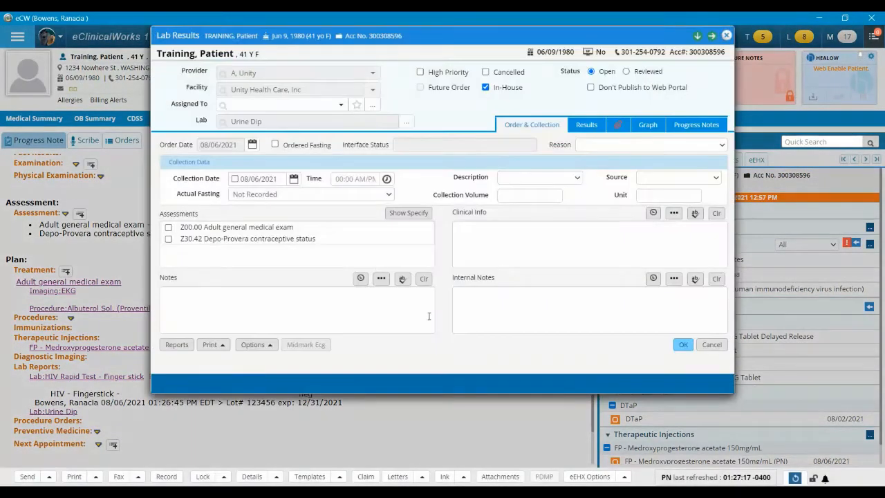
left_click(341, 105)
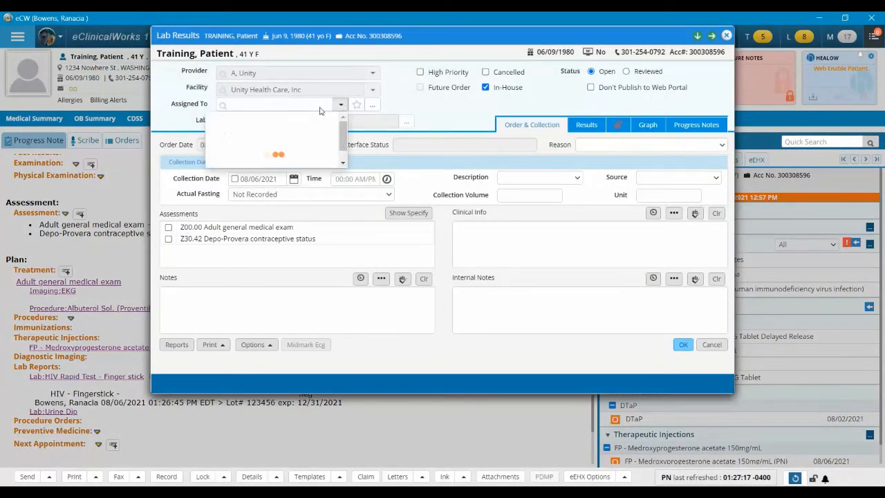
left_click(225, 121)
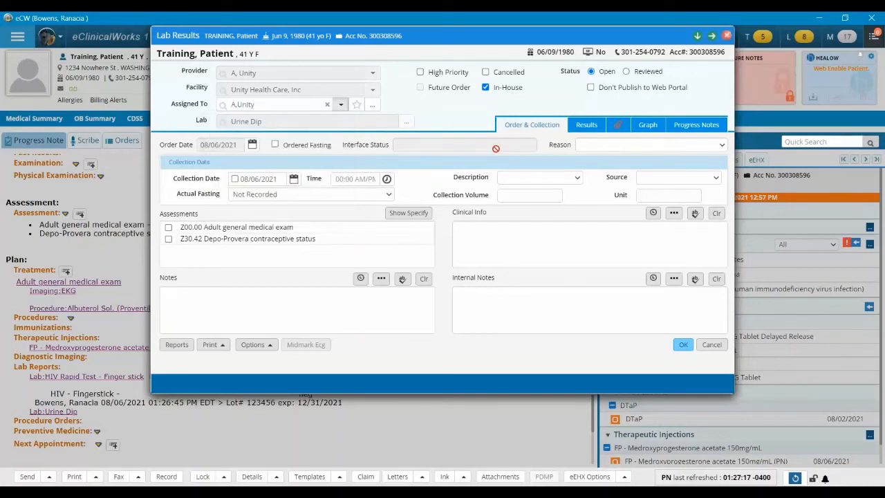
Step: Record the urine specimen's collection date as 08/06/2021 with the current time, and set the source to Urine
left_click(235, 178)
left_click(388, 181)
left_click(349, 267)
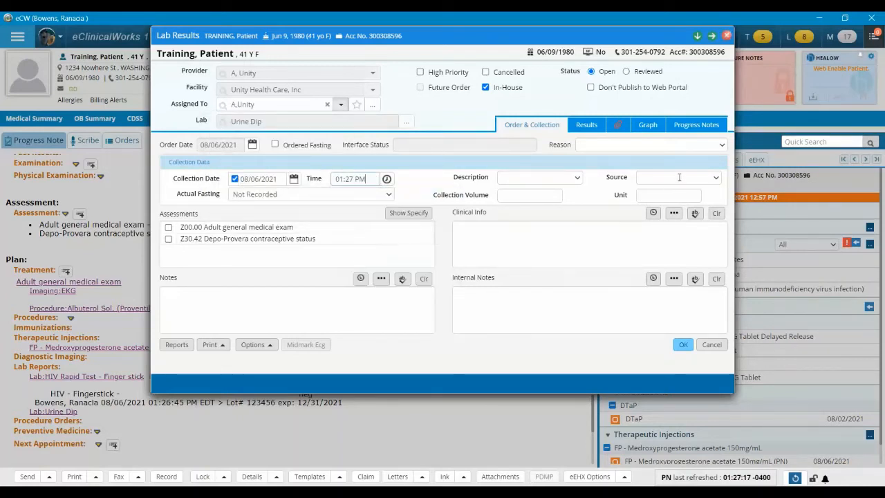
left_click(716, 178)
scroll(682, 342, "down", 1)
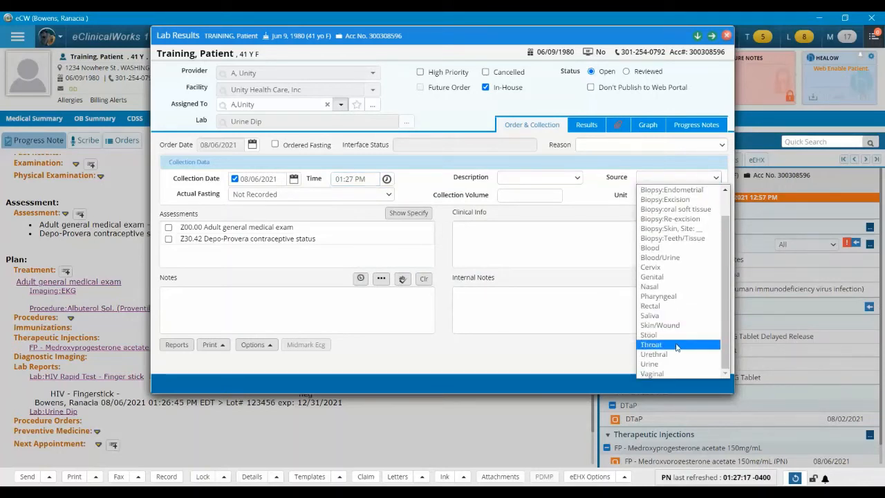
left_click(668, 365)
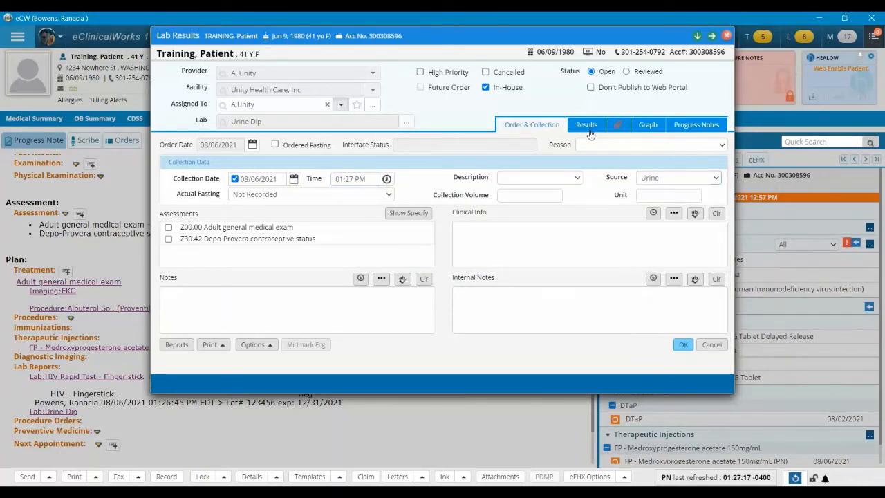
Step: Mark the Urine Dip results as received and set the overall result to Completed
left_click(585, 128)
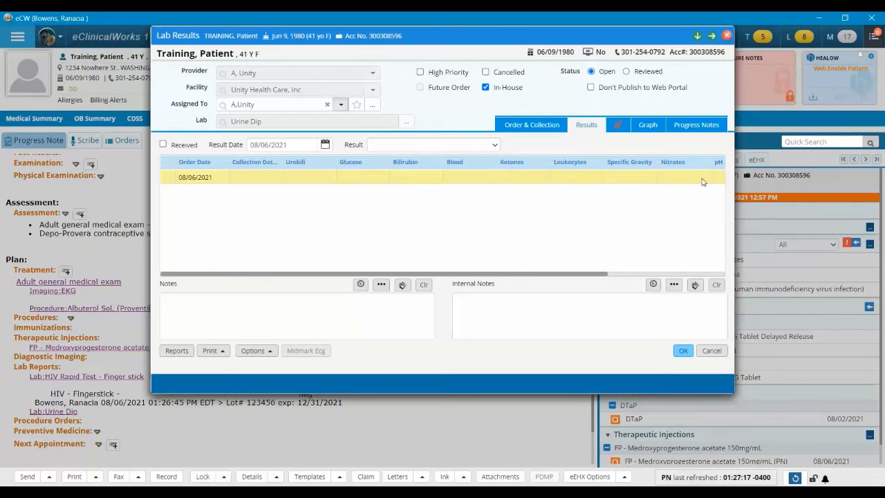
left_click(164, 144)
left_click(490, 145)
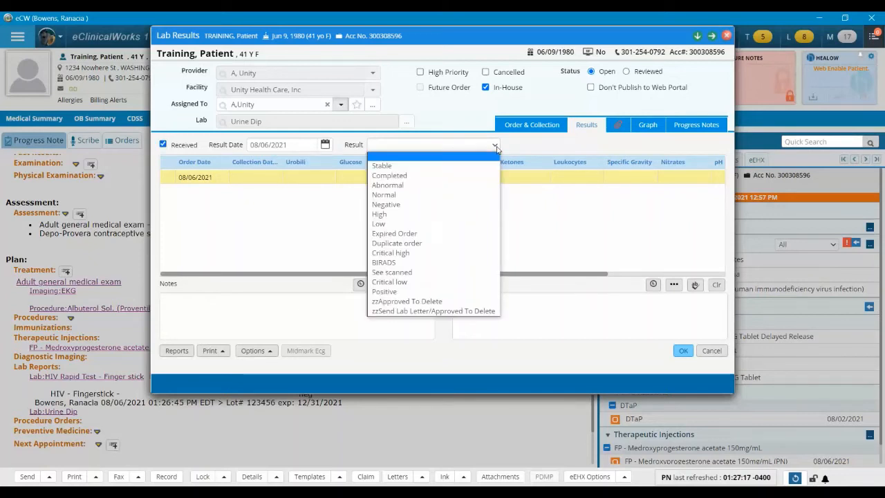
left_click(408, 177)
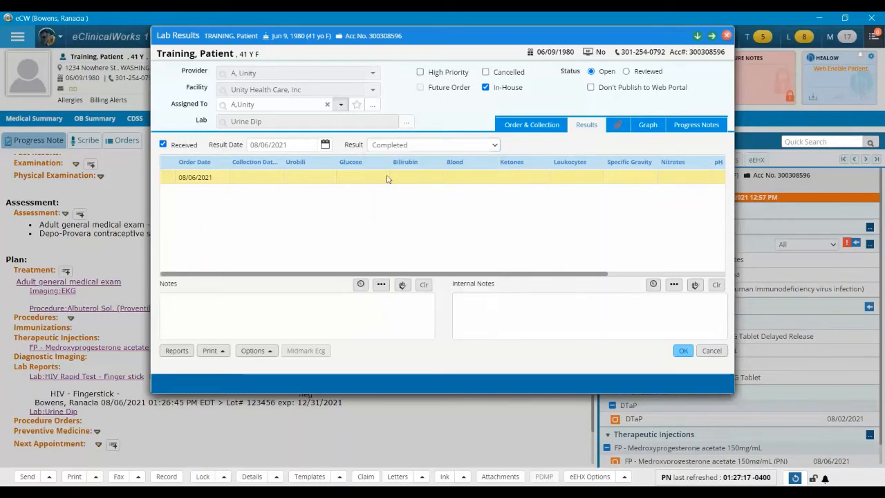
Step: Enter the urine dip values: Urobili 0.2, and "neg" for Glucose, Bilirubin, Blood, Ketones and Leukocytes
left_click(293, 178)
type("0.2")
key("Tab")
type("neg")
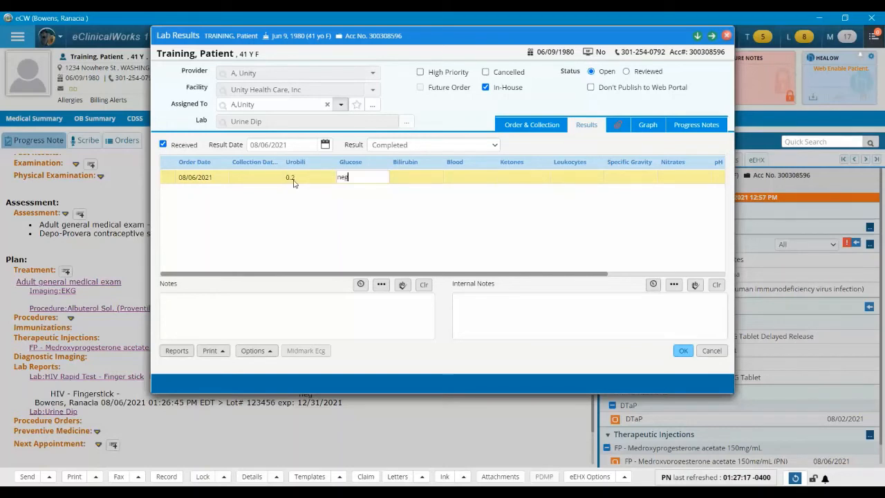
key("Tab")
type("neg")
key("Tab")
type("neg")
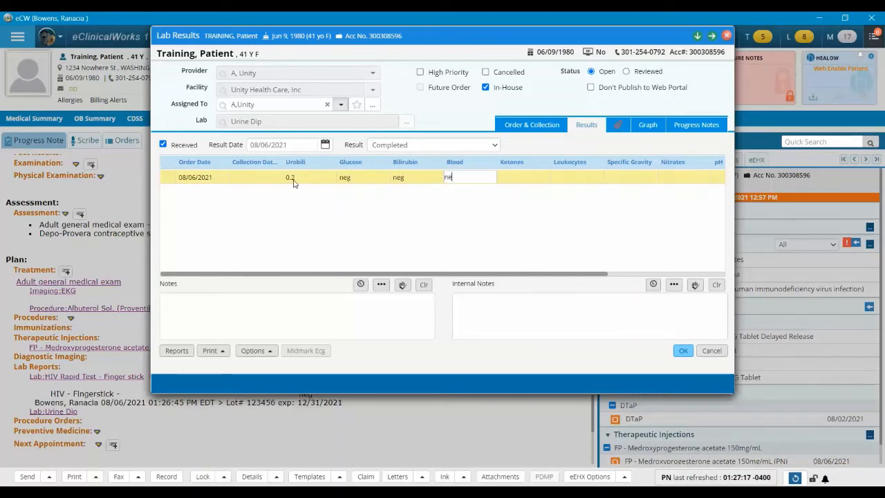
key("Tab")
type("neg")
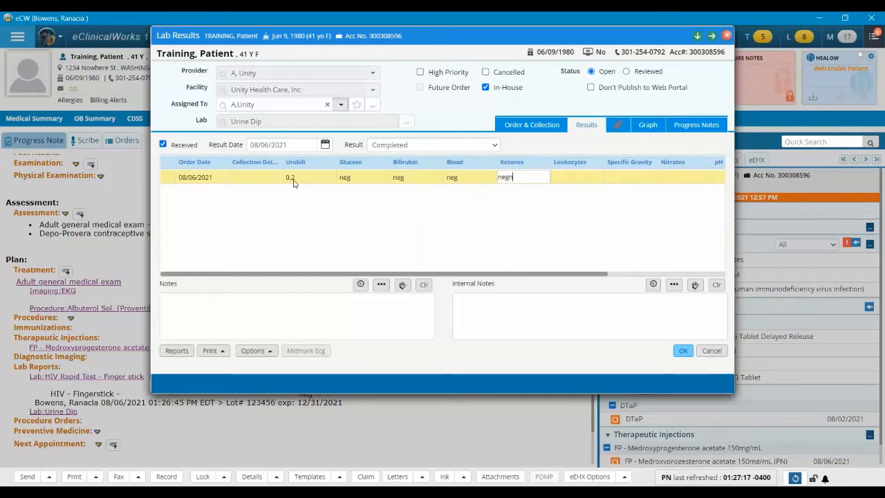
key("Tab")
type("neh")
key("BackSpace")
type("g")
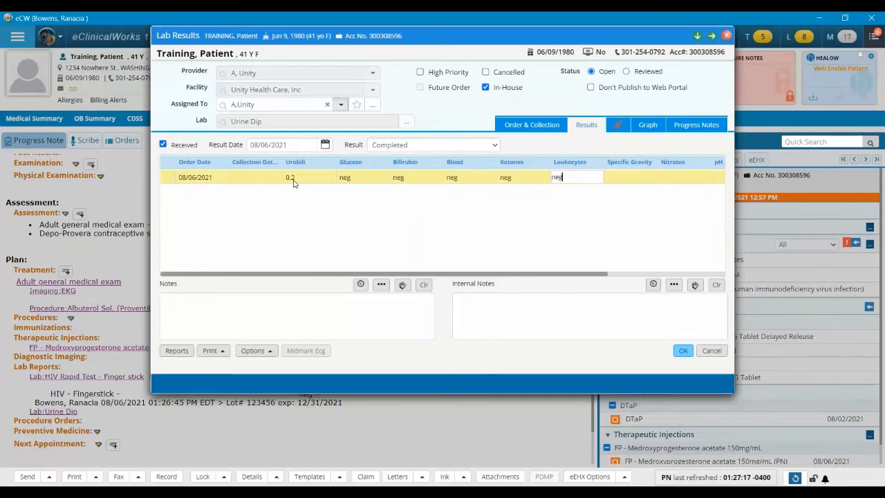
Step: Fill in the remaining urine dip values: Specific Gravity 1.030, Nitrates neg, pH 7.0, Protein neg, and Color yellow
key("Tab")
type("1.030")
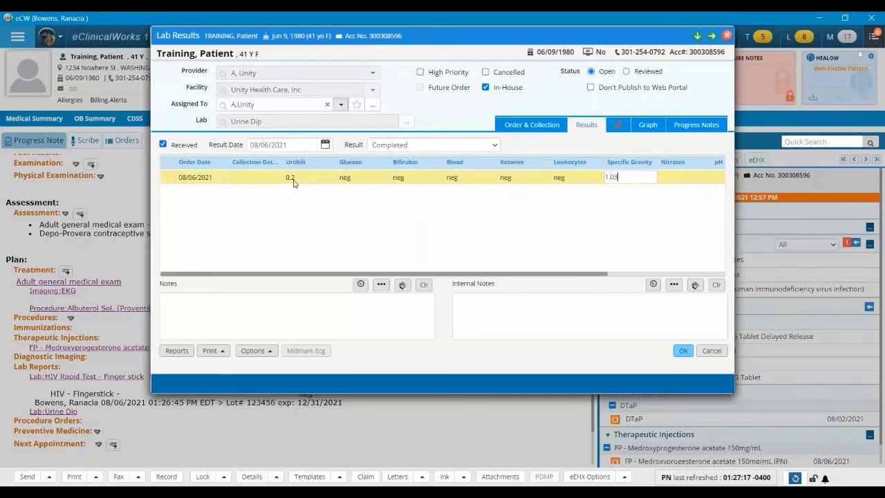
key("Tab")
type("neg")
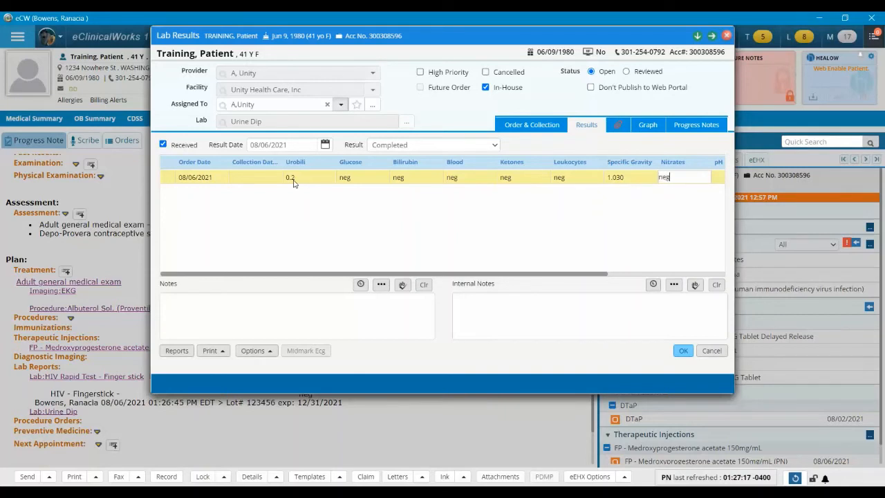
key("Tab")
type("7.0")
key("Tab")
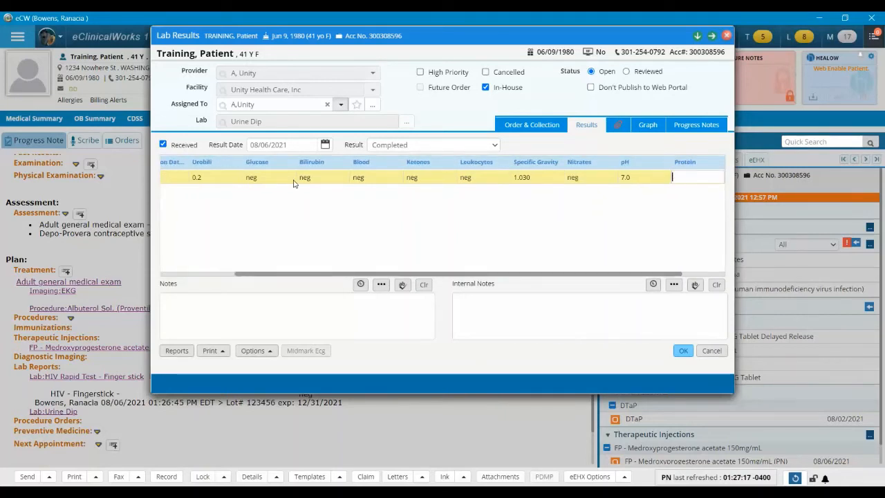
type("neg")
key("Tab")
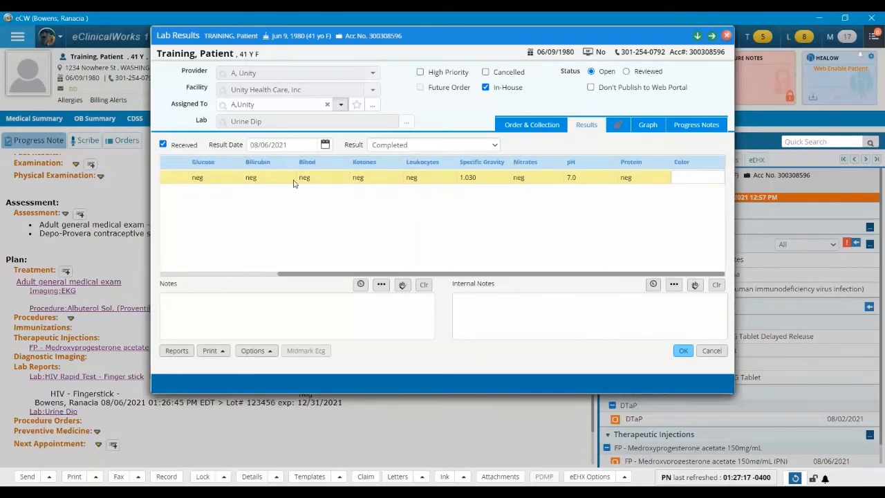
type("yellow")
Step: Add a time-stamped result note reading "lot# 123456 exp: 12/31/2021" and save the Urine Dip lab
left_click(359, 286)
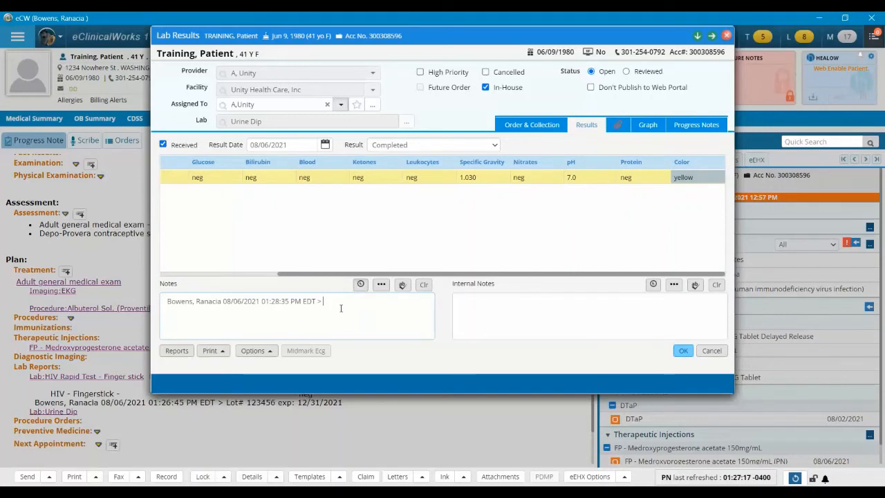
type("lot# 123456 exp: 12")
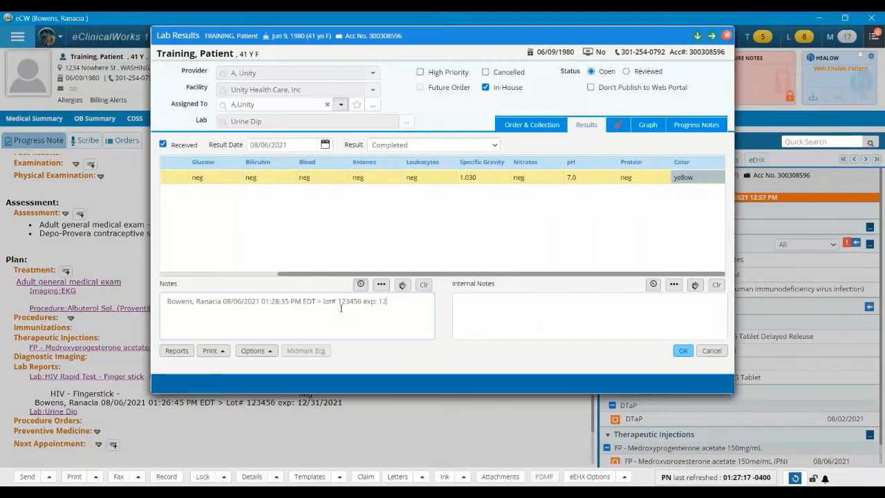
type("/31/2021")
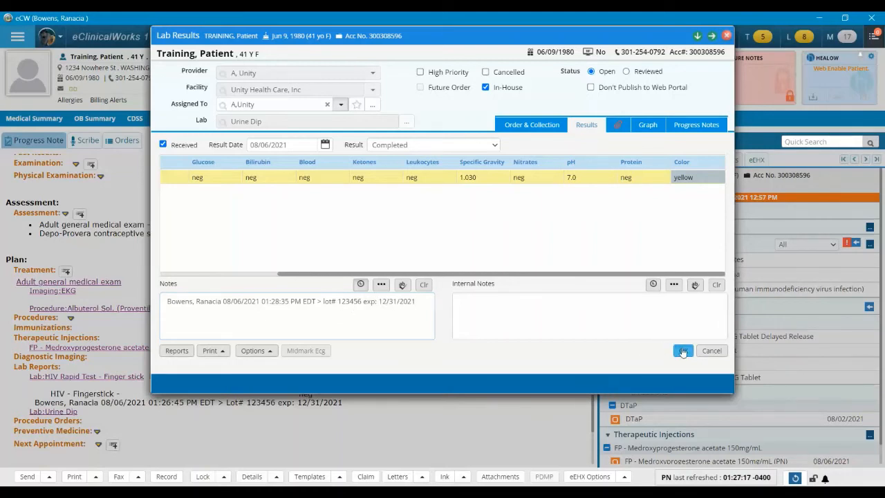
left_click(682, 352)
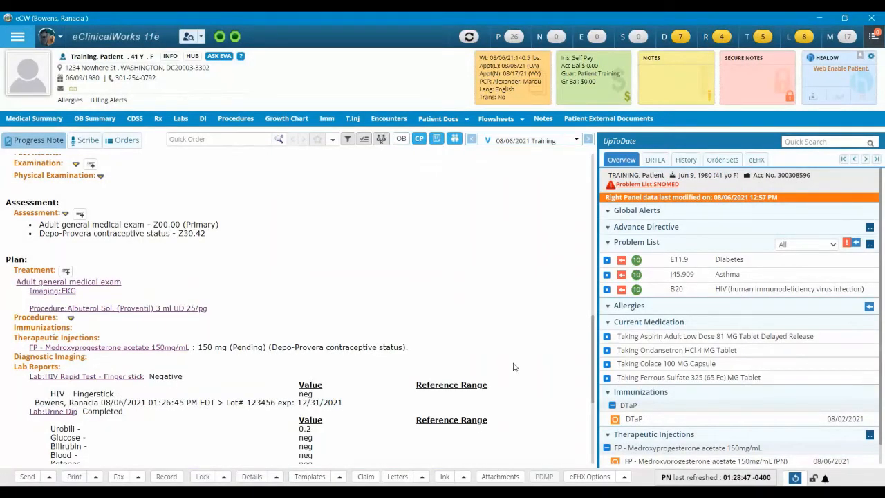
Step: Review the lab results in the progress note, and view the Albuterol Sol. (Proventil) procedure order before closing it without saving
scroll(386, 435, "down", 3)
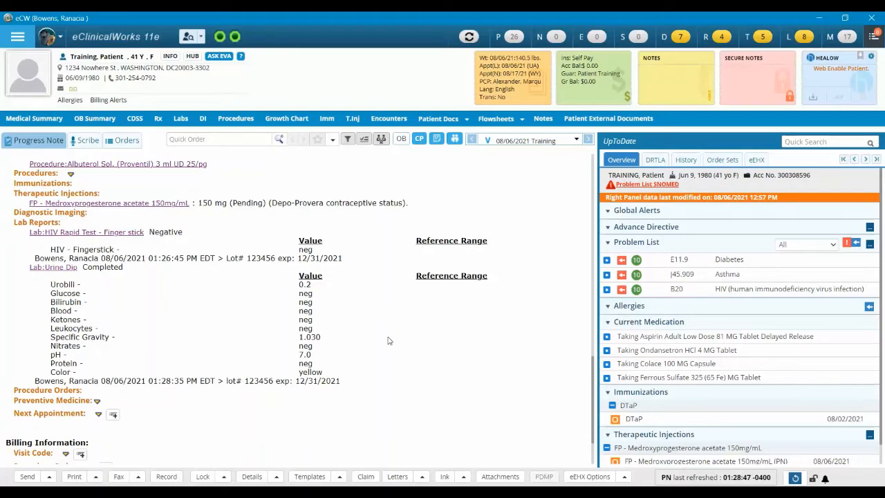
scroll(388, 340, "up", 2)
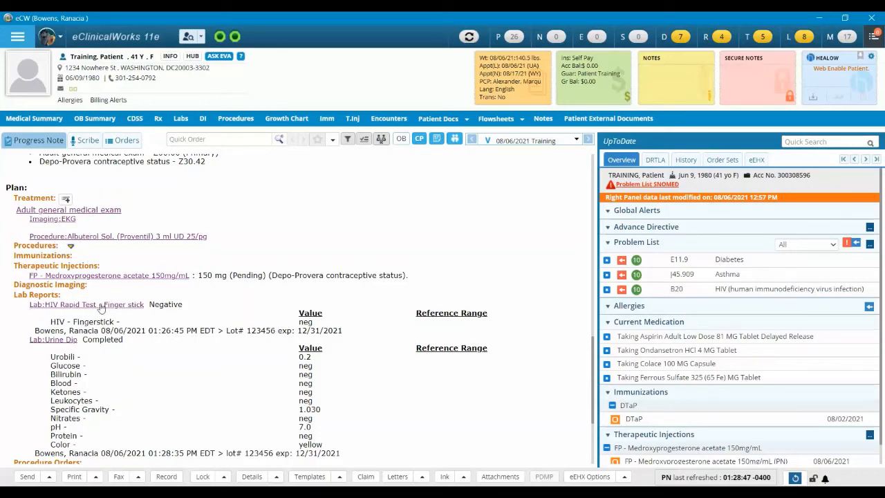
left_click(119, 239)
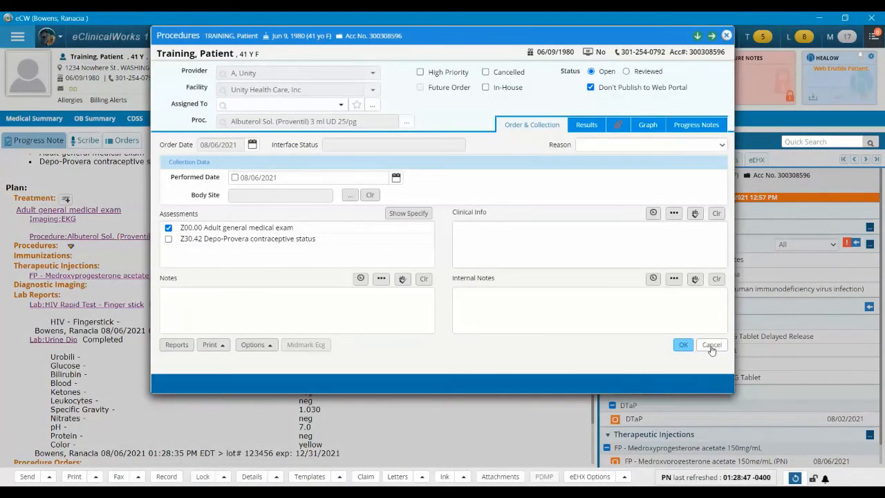
left_click(712, 345)
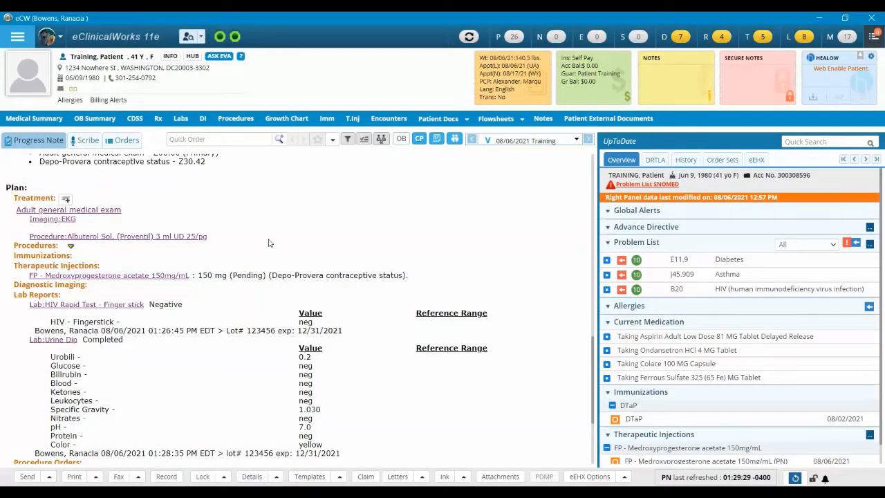
Step: Return to the office visits list and open the Albuterol Sol. (Proventil) procedure from the orders of the patient's visit
left_click(642, 37)
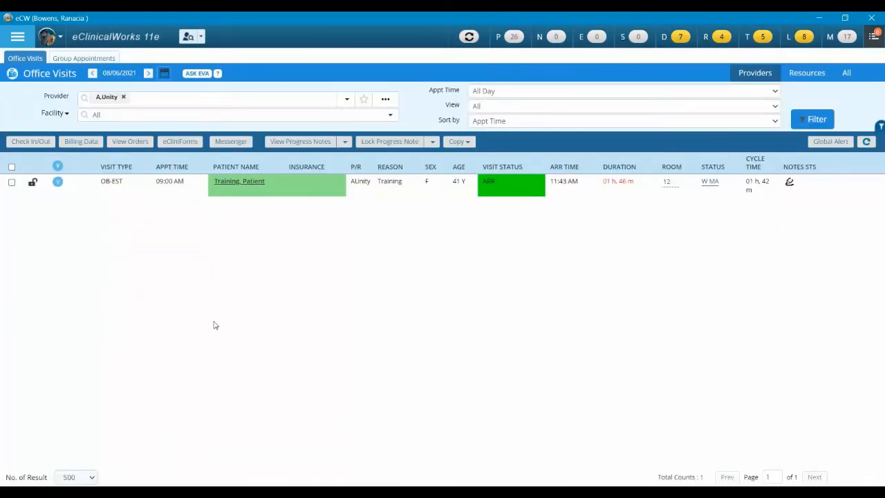
left_click(11, 184)
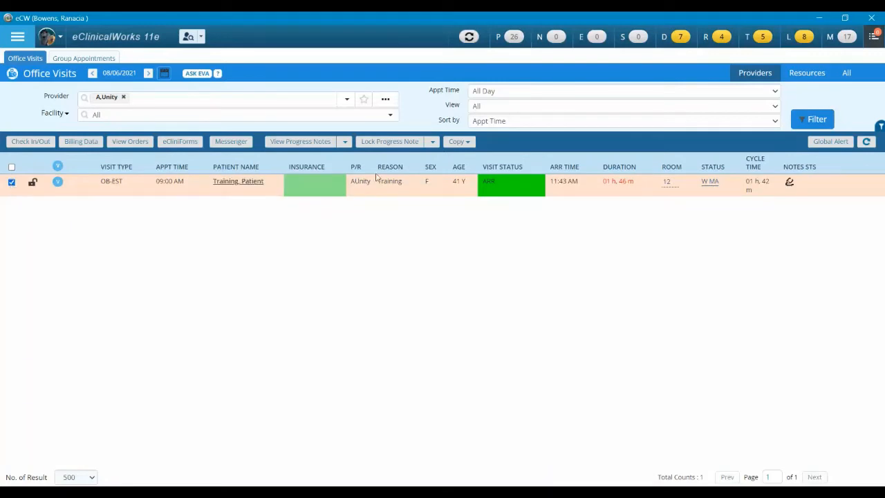
left_click(131, 143)
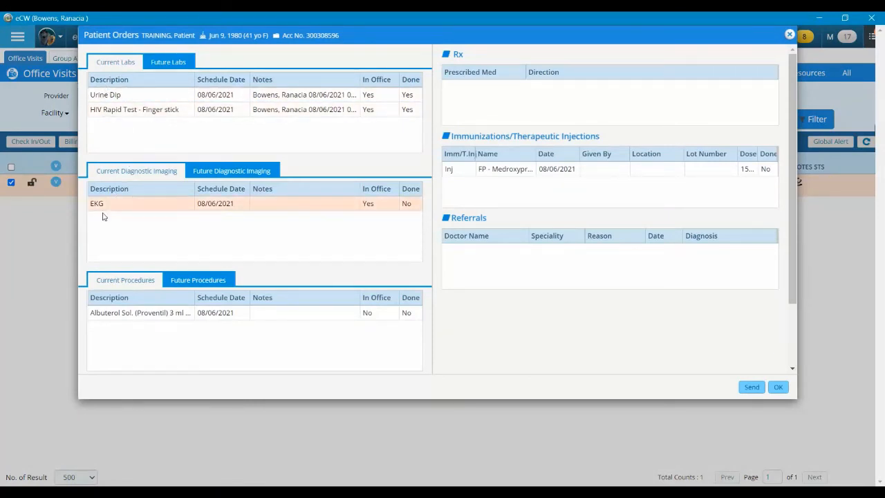
left_click(125, 316)
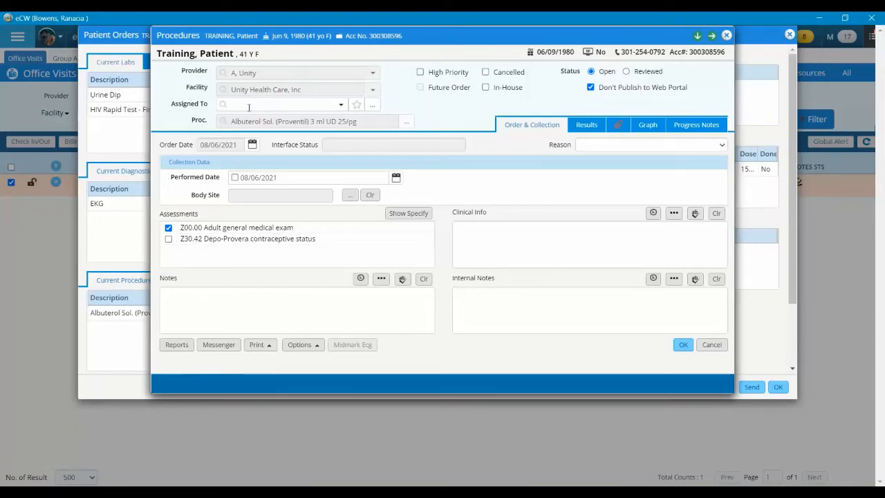
Step: Assign the Albuterol procedure to the staff member found by last name in the staff lookup, and mark it performed on 08/06/2021
type("bowens")
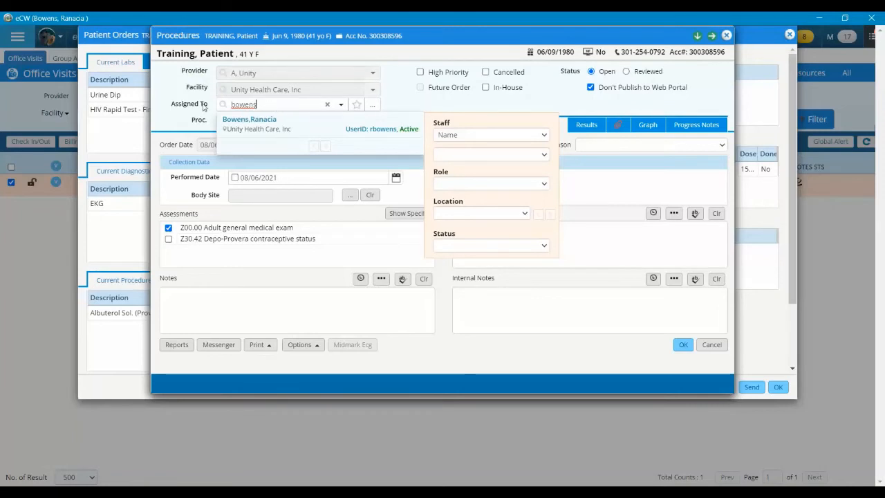
key("ctrl+a")
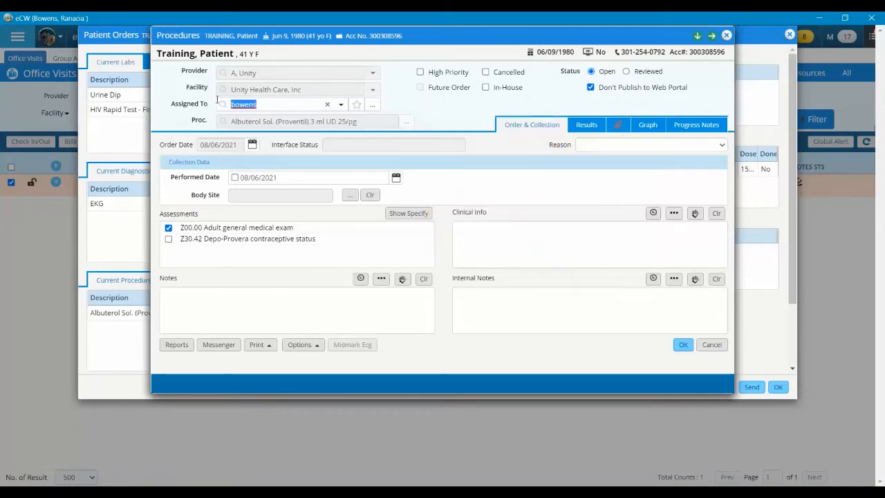
key("BackSpace")
left_click(340, 105)
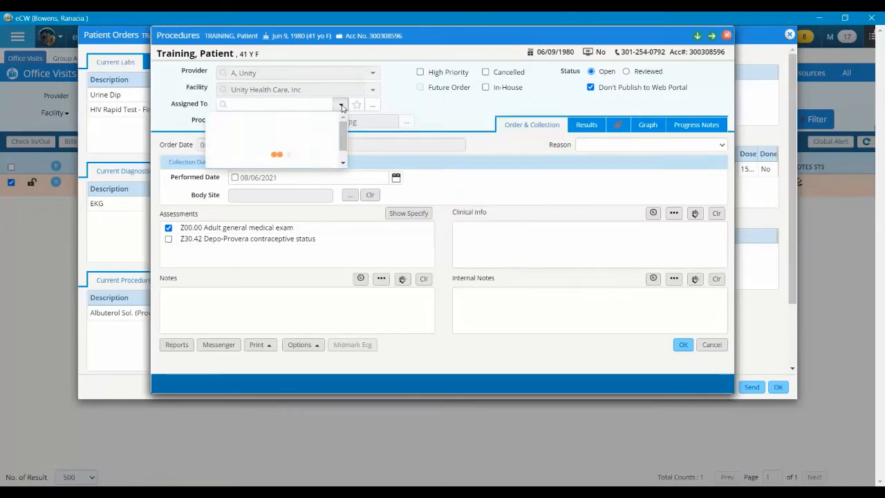
left_click(377, 106)
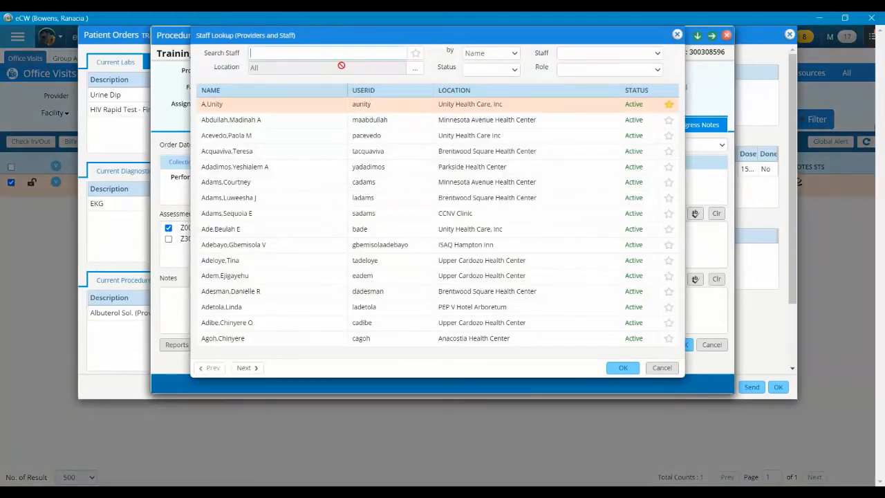
type("bowens")
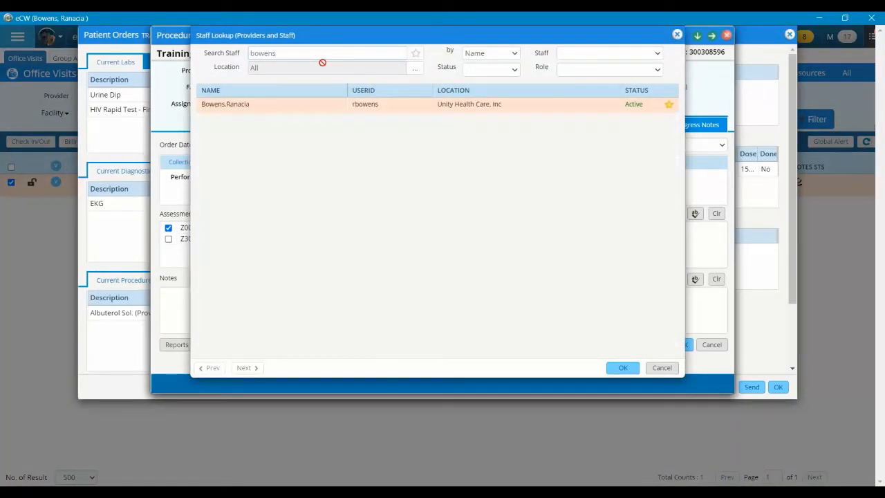
left_click(626, 368)
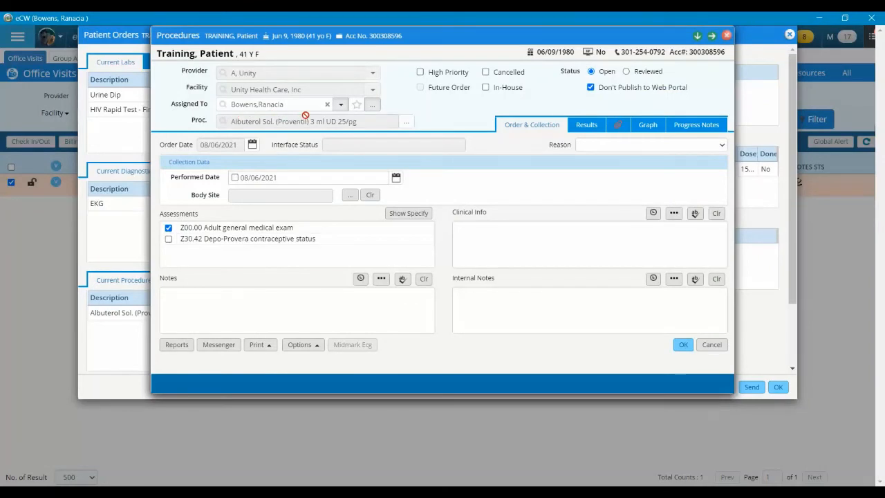
left_click(235, 177)
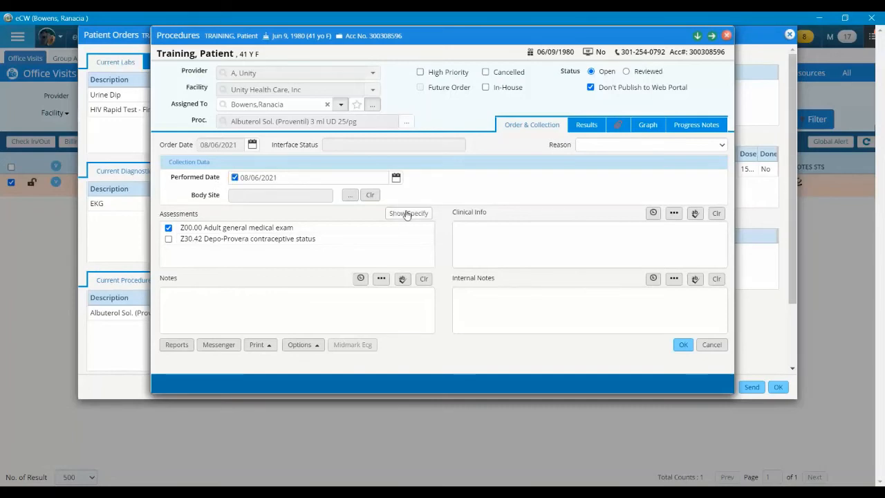
Step: Mark the Albuterol procedure's results as received on 08/06/2021 with the result Completed
left_click(585, 126)
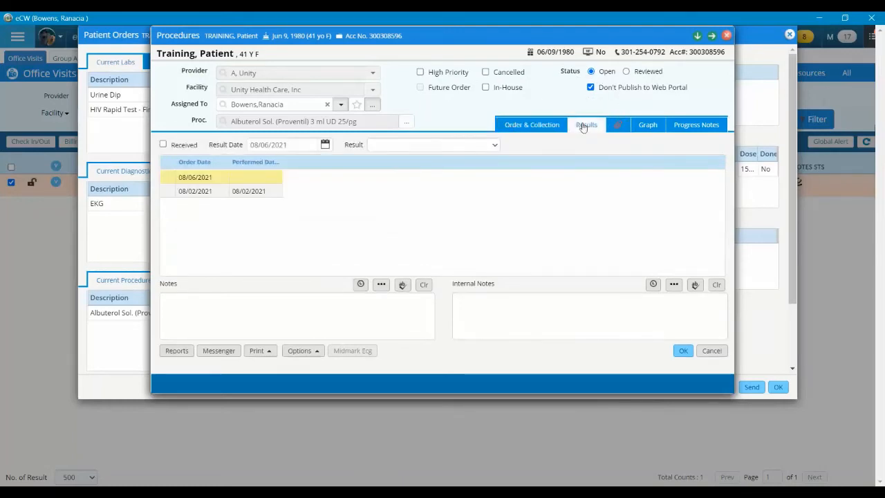
left_click(163, 145)
left_click(439, 145)
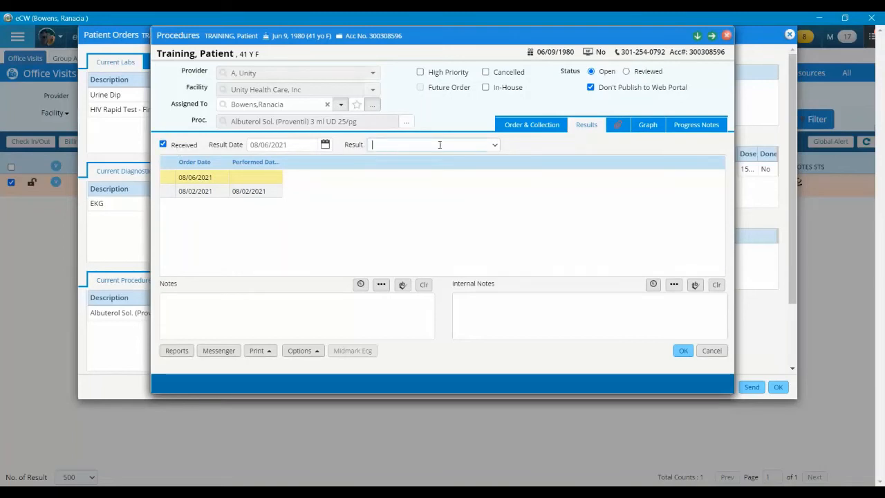
left_click(485, 144)
left_click(399, 173)
Step: Start a time-stamped result note reading "Pt given" followed by the copied procedure name, Albuterol Sol. (Proventil) 3 ml UD 25/pg
left_click(360, 285)
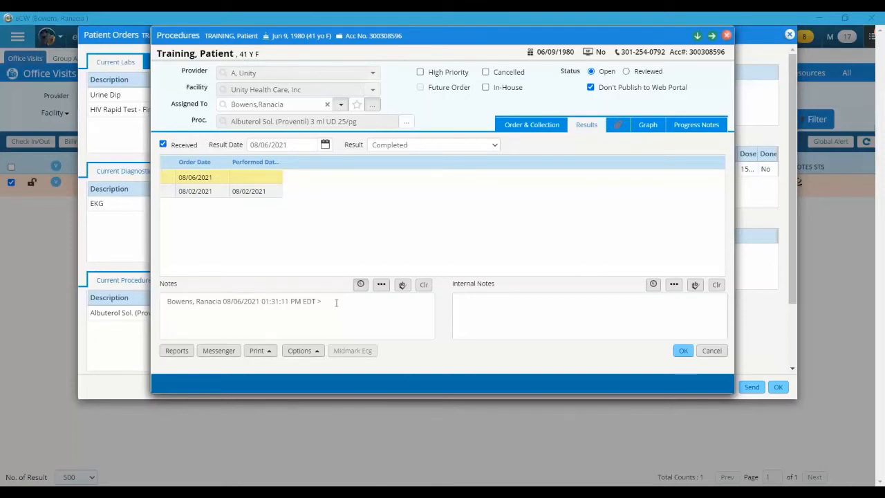
left_click(336, 303)
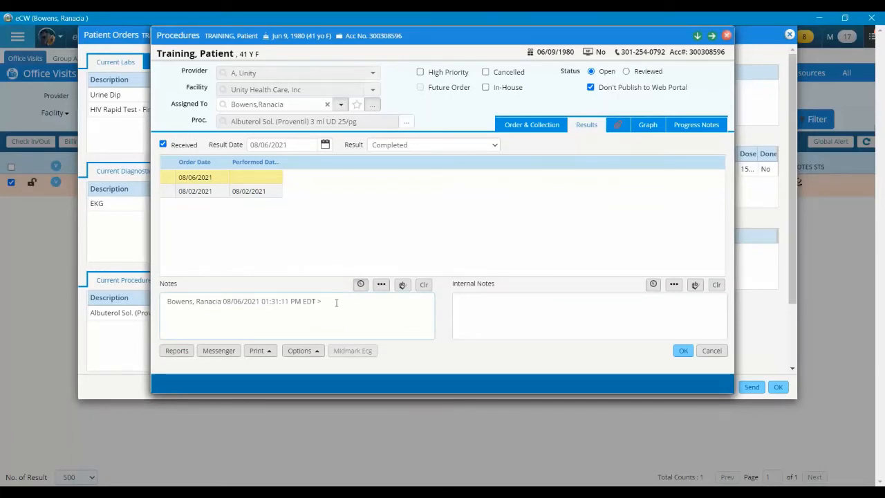
type("Pt g")
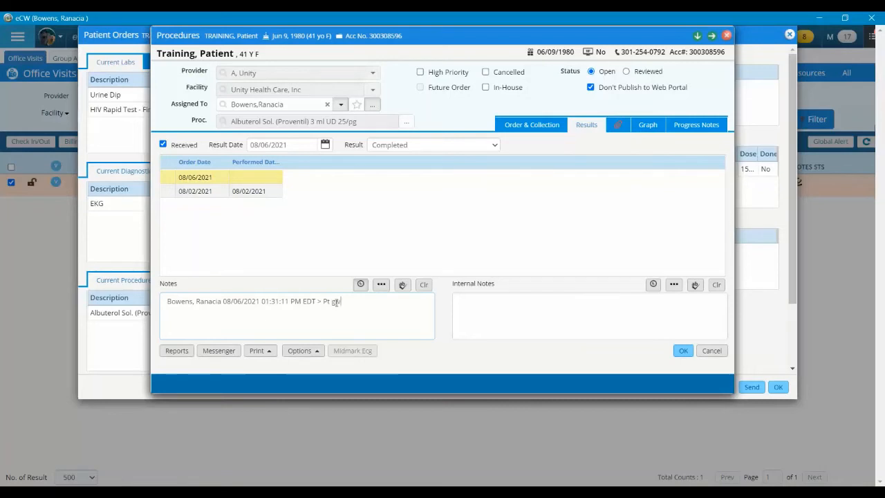
type("iven")
left_click_drag(357, 122, 229, 121)
key("ctrl+c")
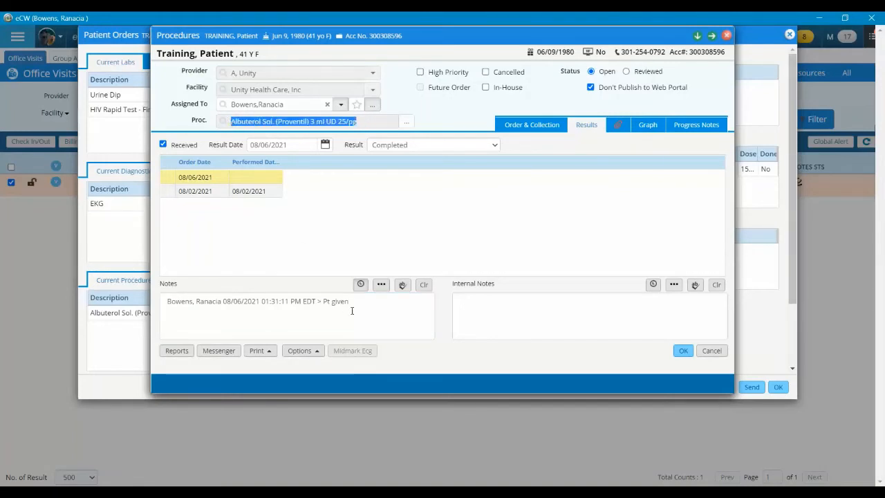
left_click(361, 302)
key("ctrl+v")
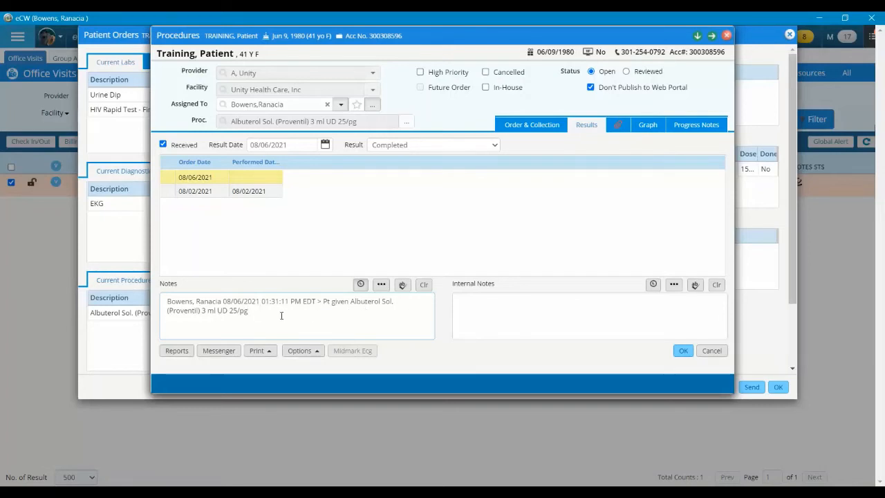
Step: Complete the note with "orally via nebulizer. Lot# 12345 exp: 10/30/2021", set the procedure's status to Reviewed and save it
type("orally via nebulizer. Lot# 12345 ")
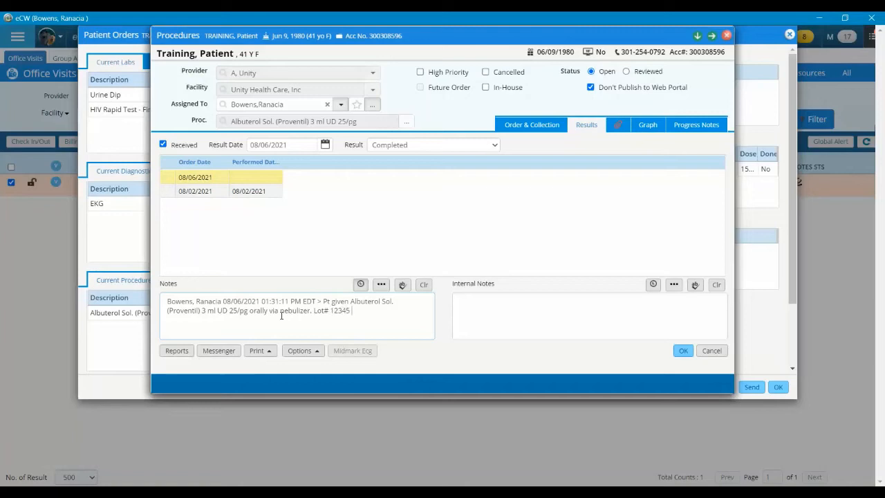
type("exp: 10/202130/2021")
left_click(412, 318)
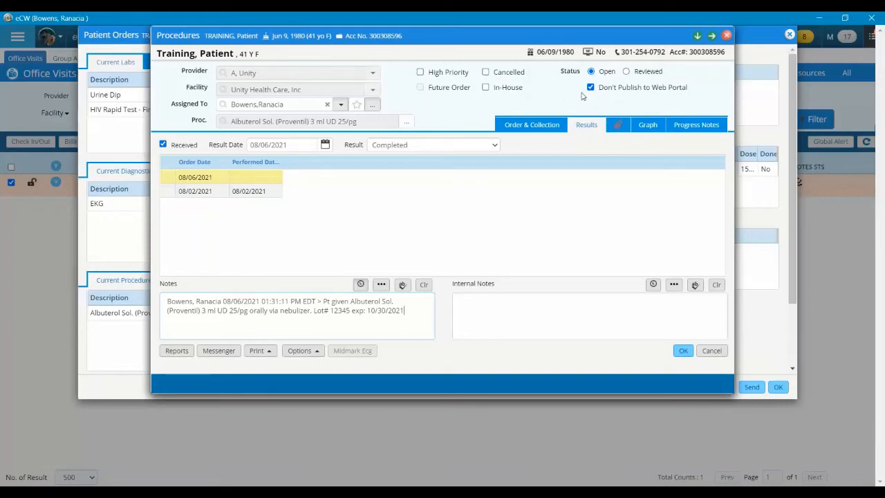
left_click(627, 72)
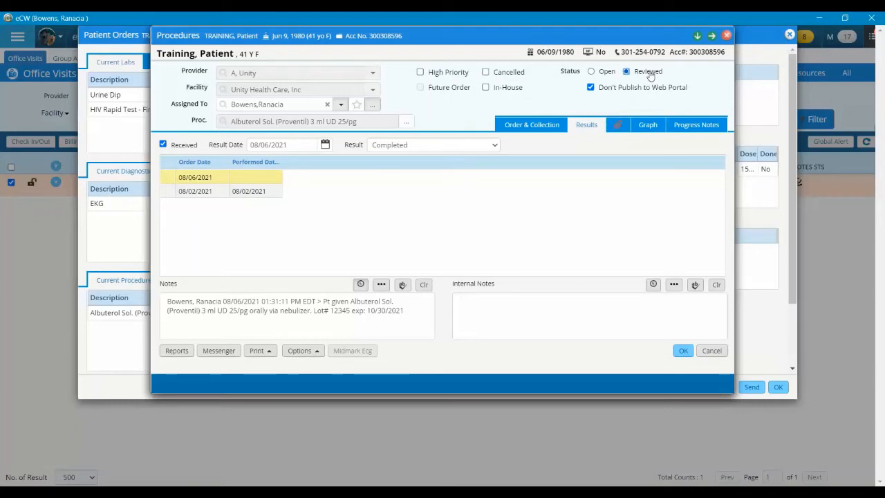
left_click(685, 353)
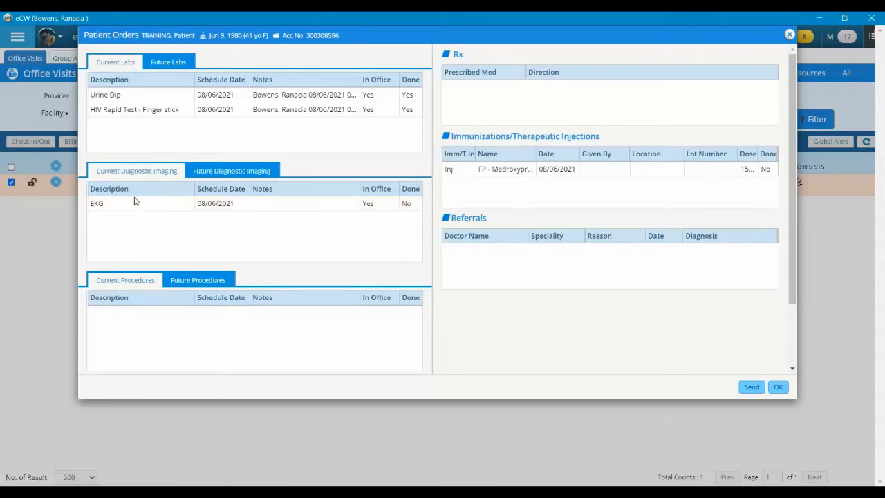
Step: Open the EKG order, assign it to the visit's provider, and mark it performed on 08/06/2021
left_click(119, 213)
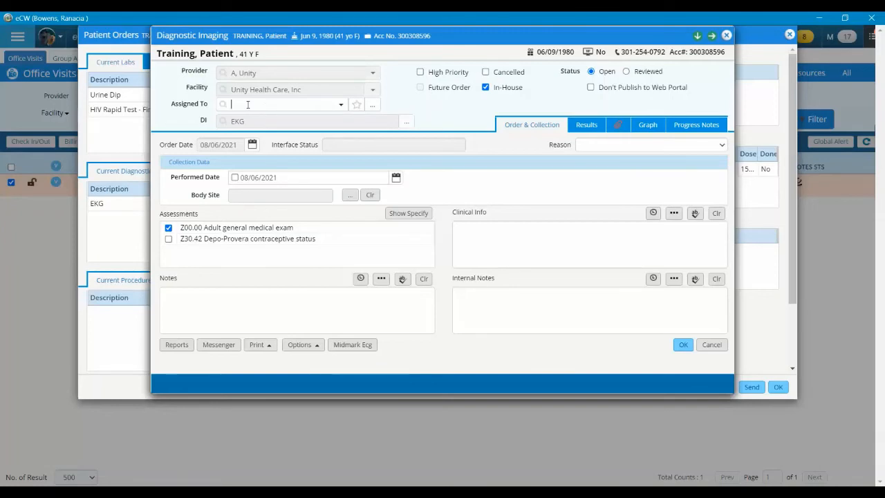
left_click(341, 104)
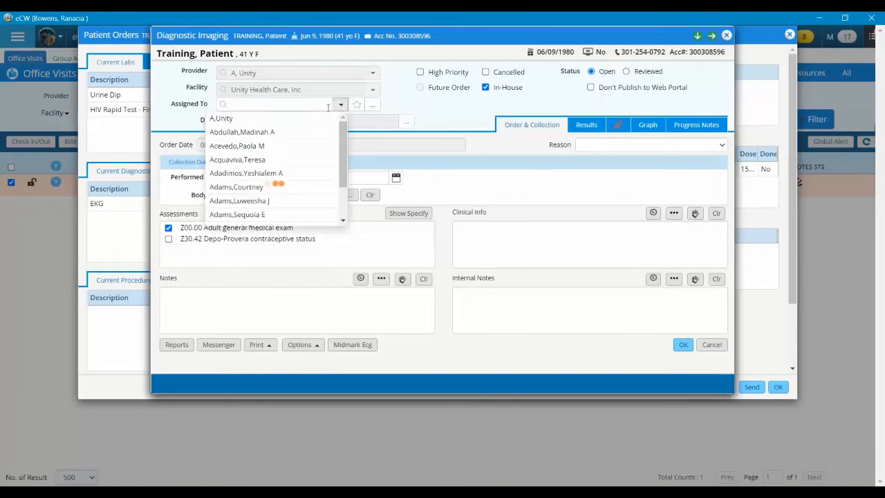
left_click(227, 119)
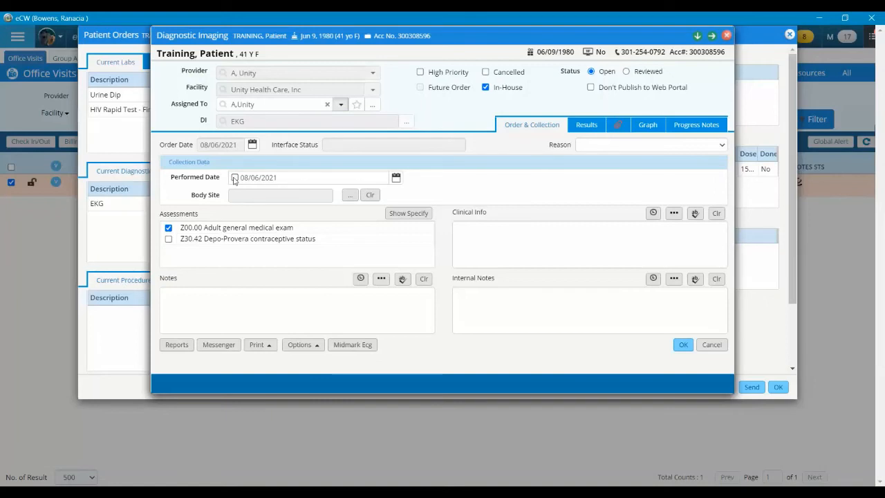
key("ctrl")
key("ctrl")
left_click(234, 177)
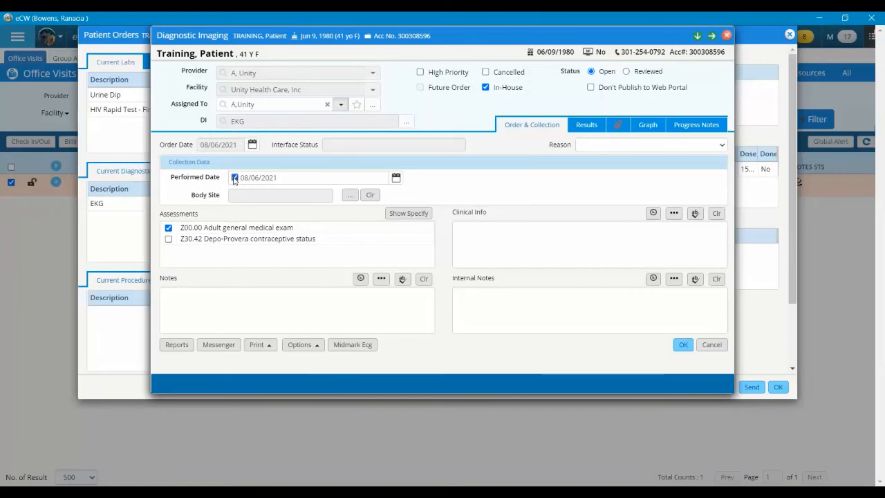
Step: Set the EKG's result to Completed and leave the results unmarked as received
left_click(586, 129)
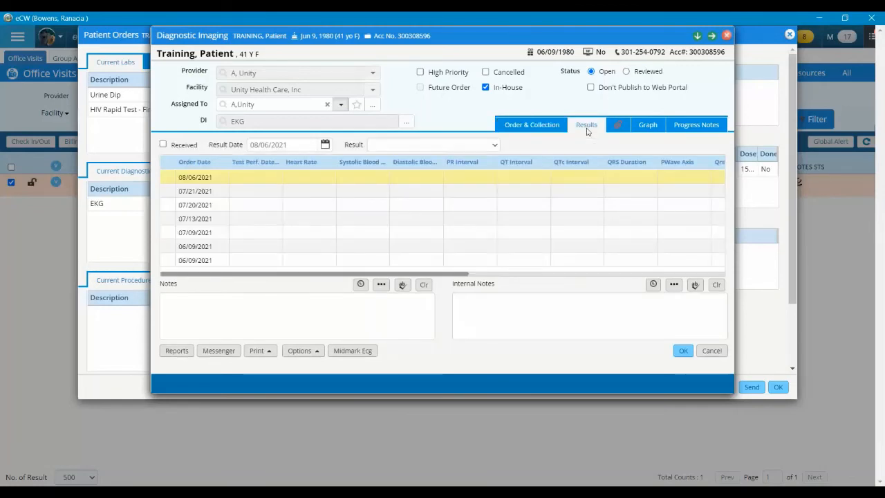
left_click(496, 147)
left_click(383, 177)
left_click(163, 145)
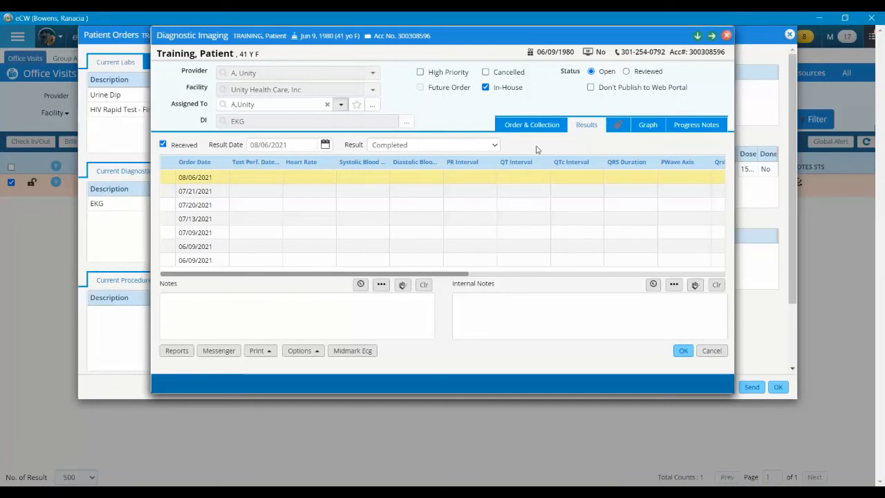
left_click(163, 144)
Step: Run a Midmark ECG test from the EKG order with height 63 in and weight 140.5 lbs, and analyze the reading
left_click(351, 355)
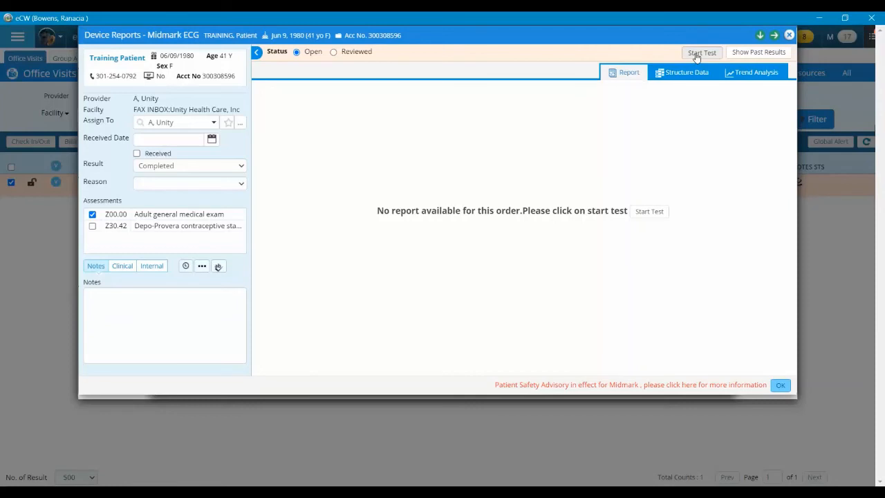
left_click(650, 213)
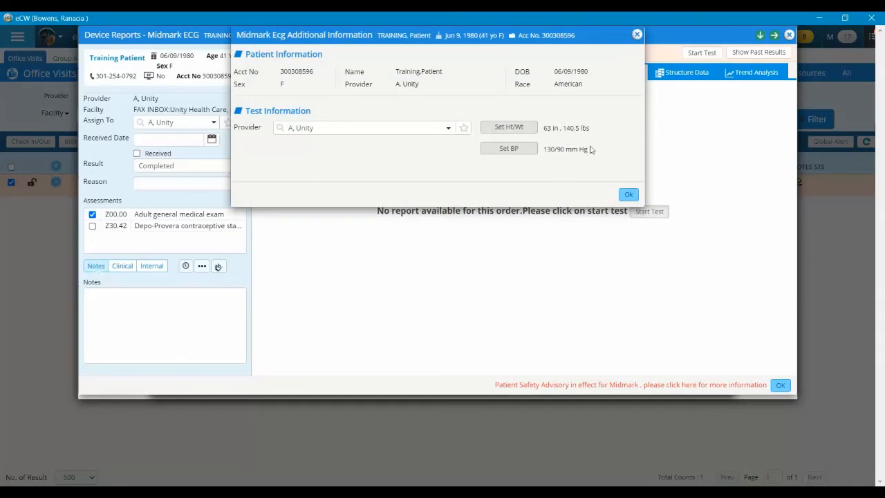
left_click(519, 128)
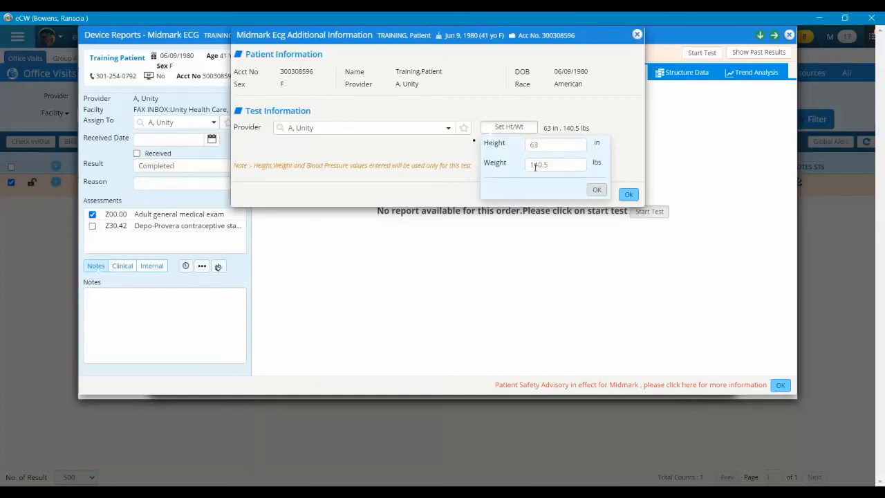
left_click(597, 190)
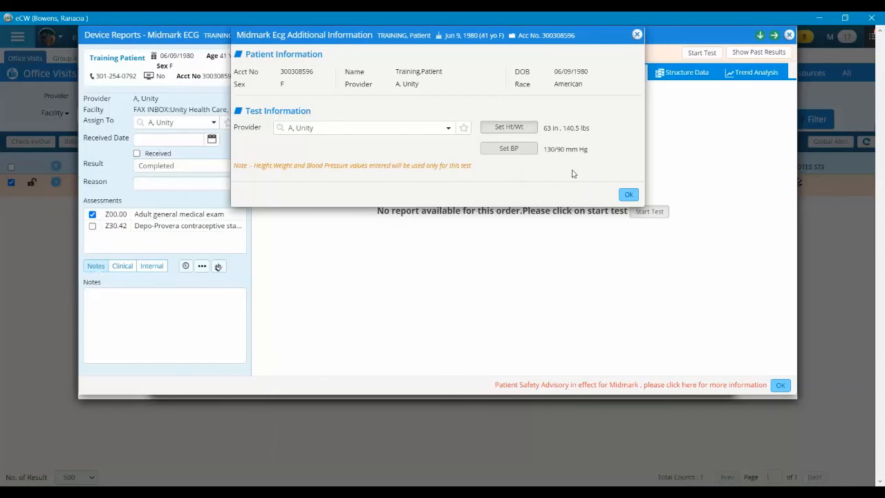
left_click(628, 196)
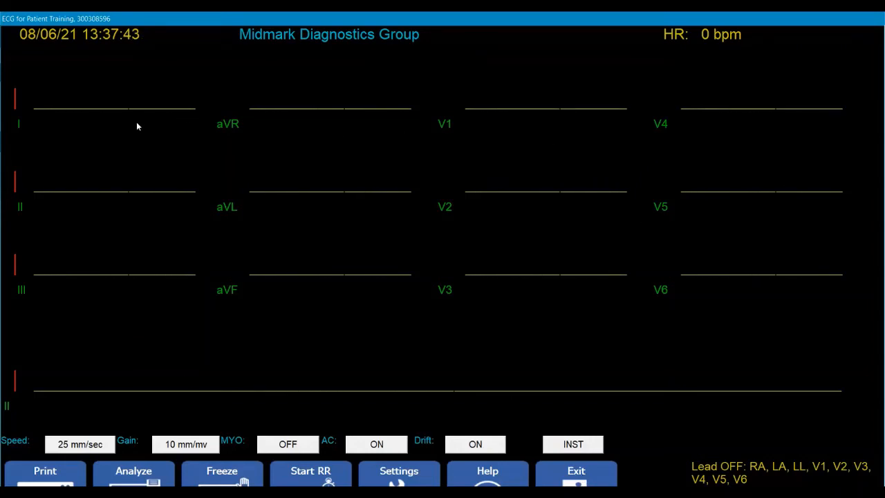
left_click(135, 473)
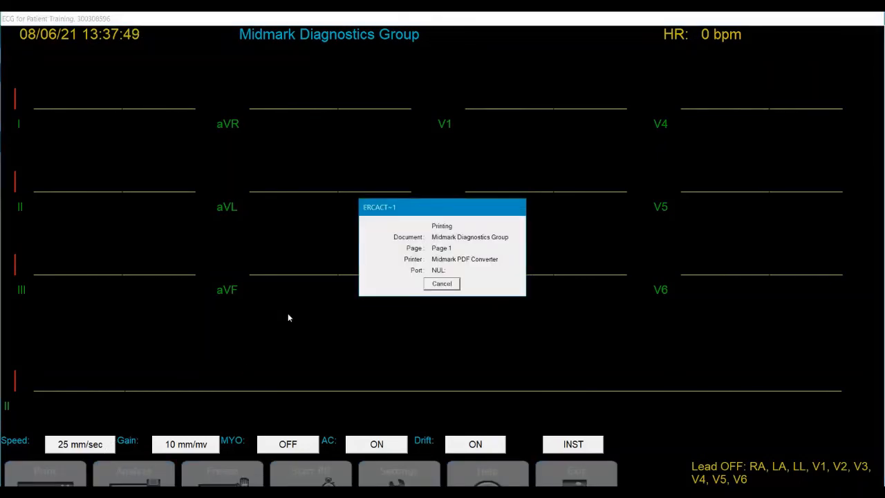
left_click(427, 263)
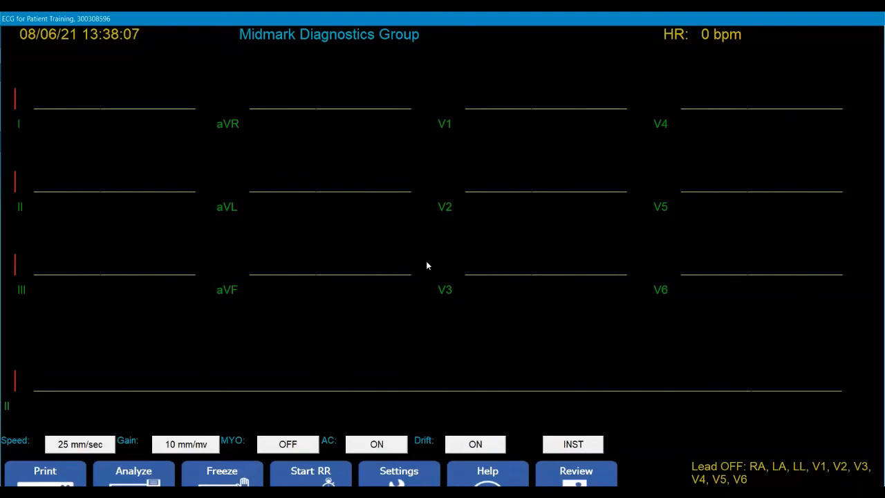
Step: Open the analyzed ECG report for review and look at its technician field, interpretation area and print options
left_click(578, 476)
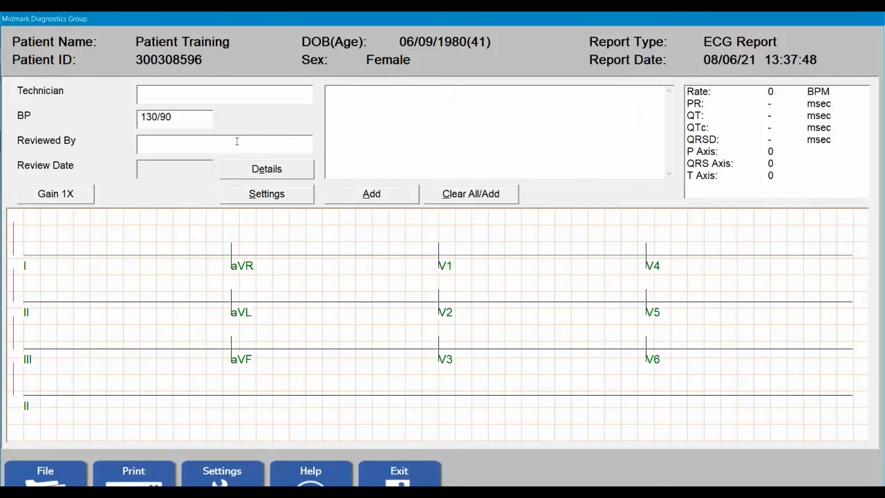
left_click(175, 90)
left_click(523, 112)
left_click(152, 472)
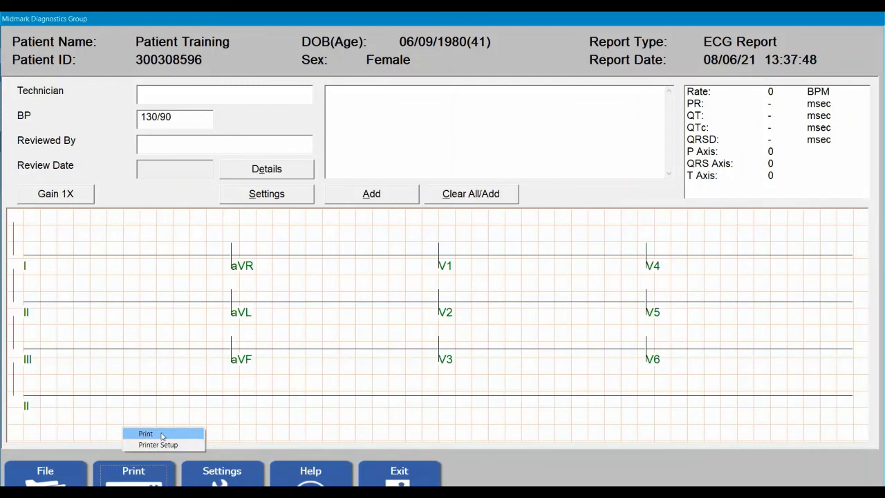
left_click(471, 466)
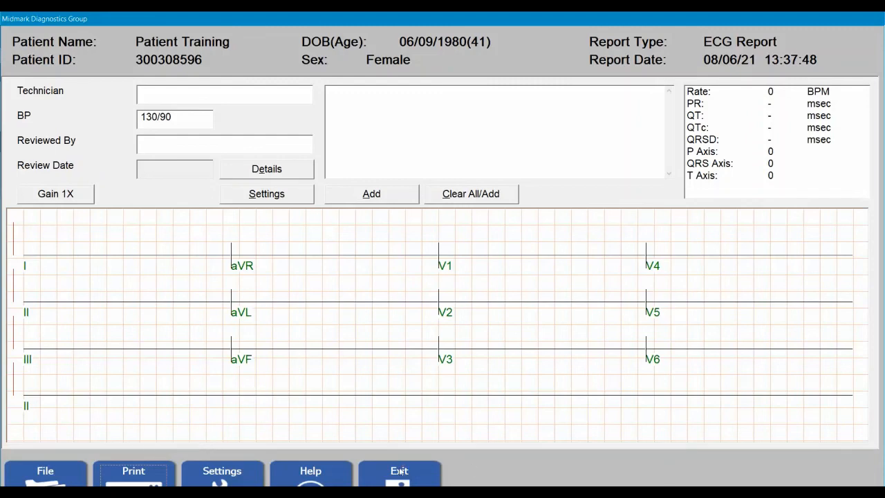
Step: Exit the saved ECG report and load the latest results into the EKG order's device report
left_click(400, 471)
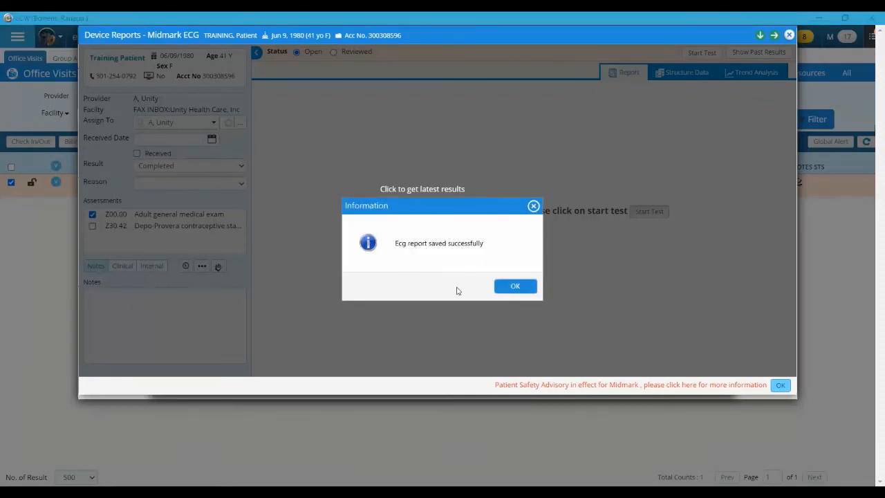
left_click(510, 292)
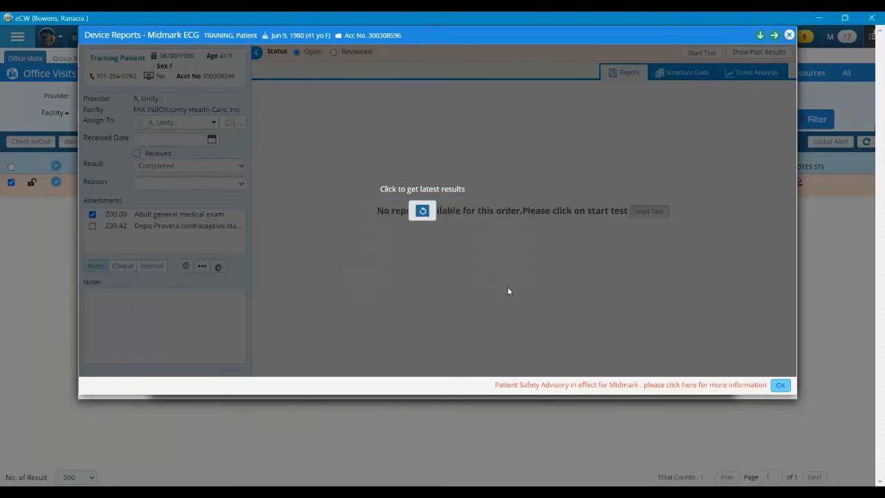
left_click(424, 211)
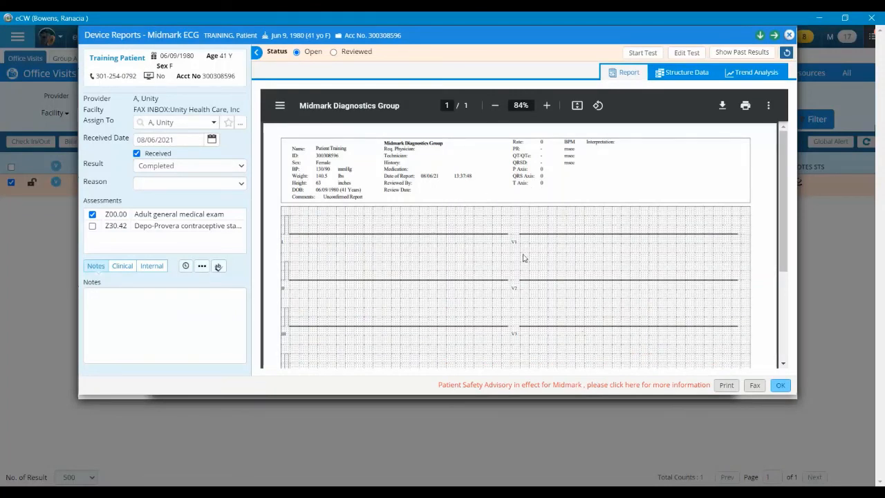
left_click(467, 248)
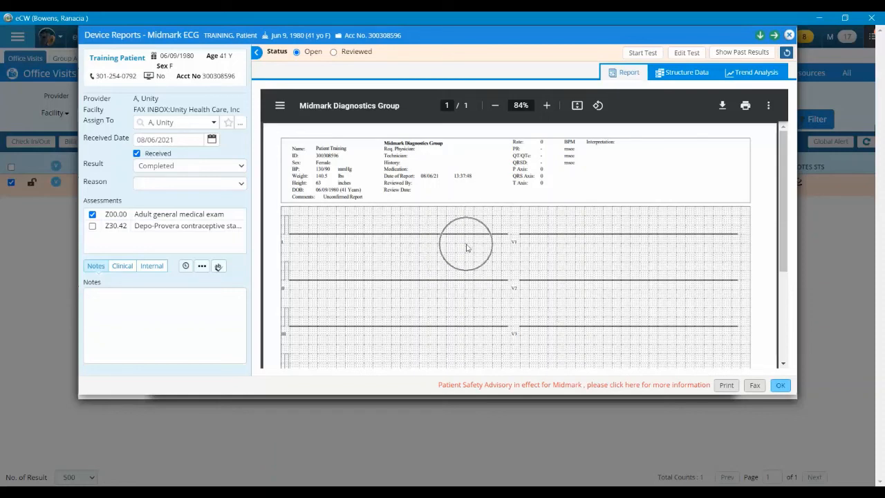
key("ctrl")
key("ctrl")
key("ctrl")
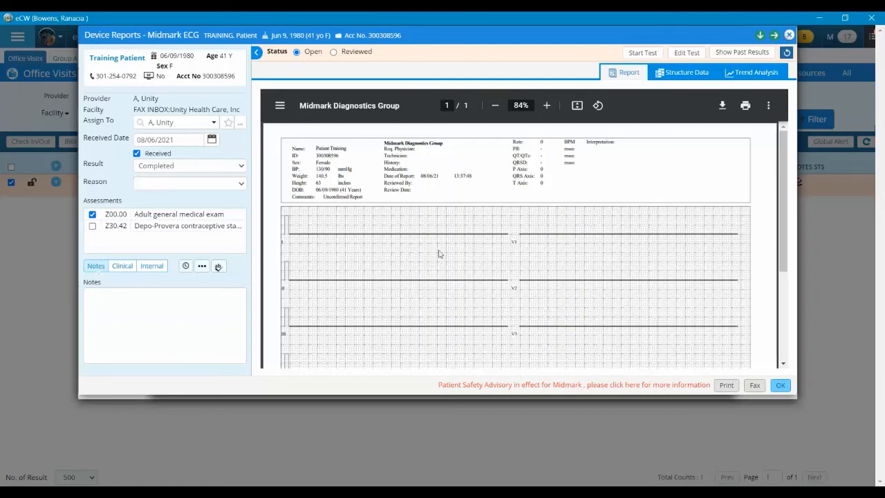
left_click(483, 240)
Step: Add a timestamped note reading "EKG Complete" to the ECG device report and save the report
left_click(185, 267)
type("Complete")
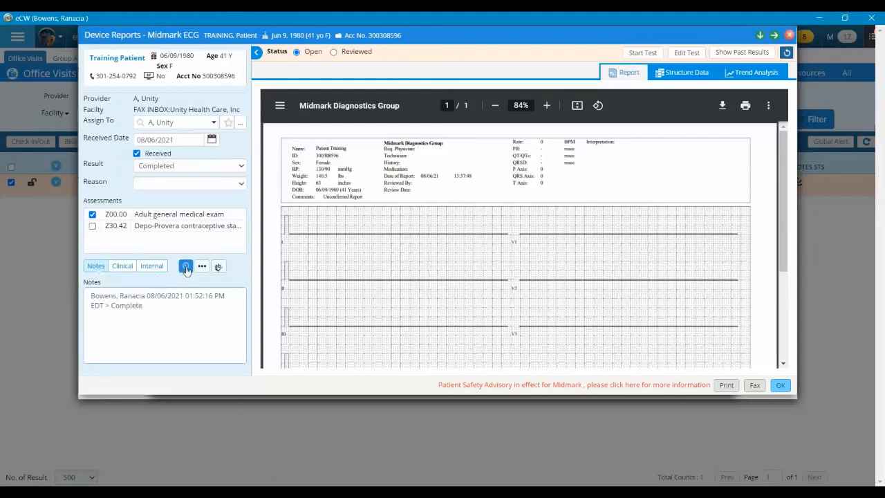
key("ctrl+Left")
type("EKG")
left_click(776, 390)
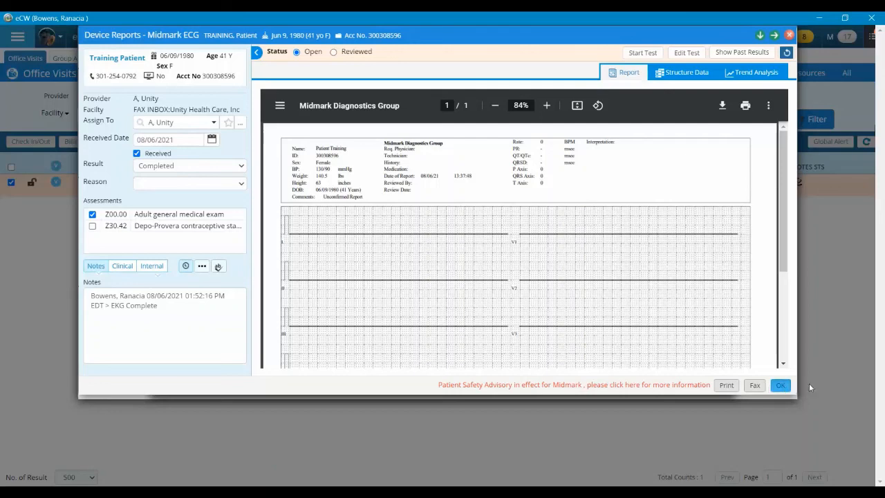
left_click(781, 385)
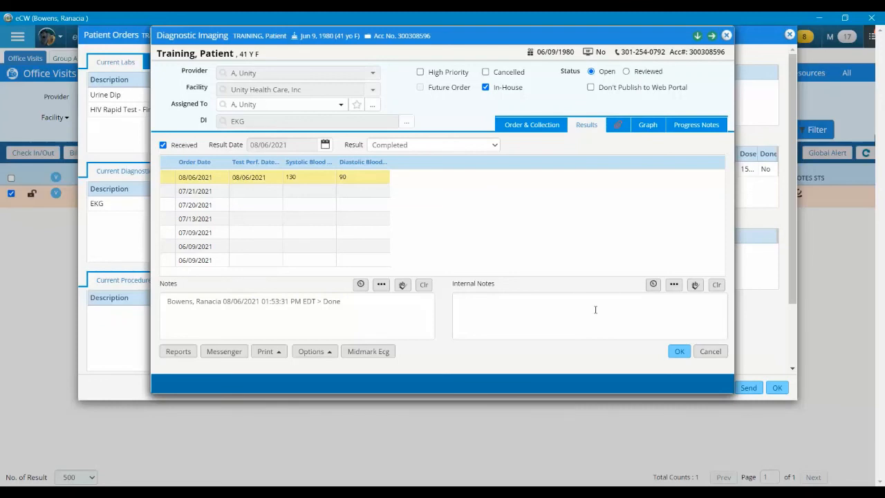
Step: Save the EKG order's results and close the patient's orders
left_click(680, 352)
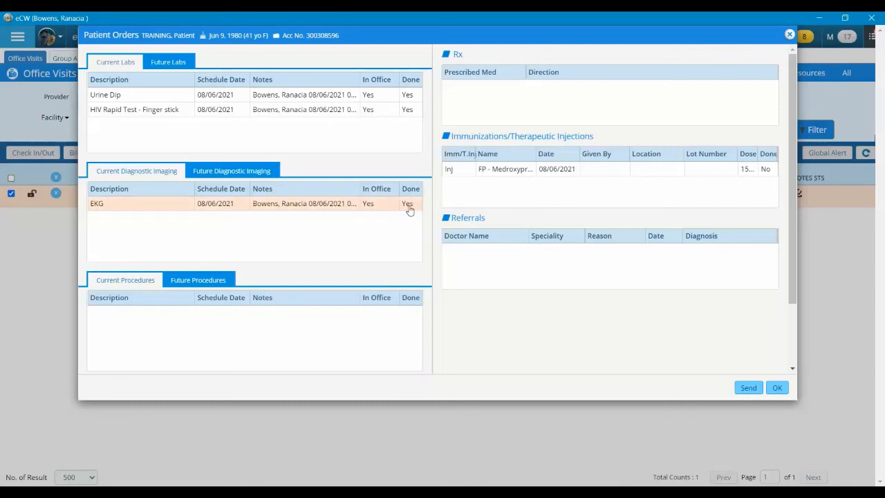
left_click(777, 388)
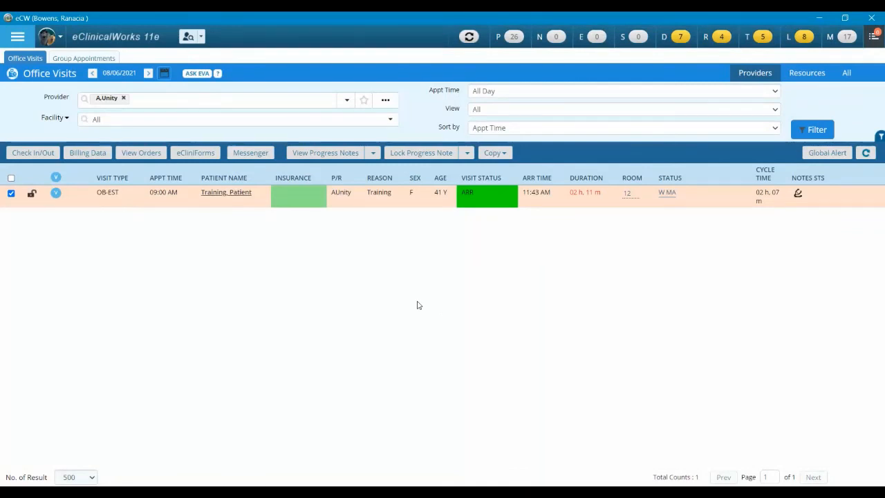